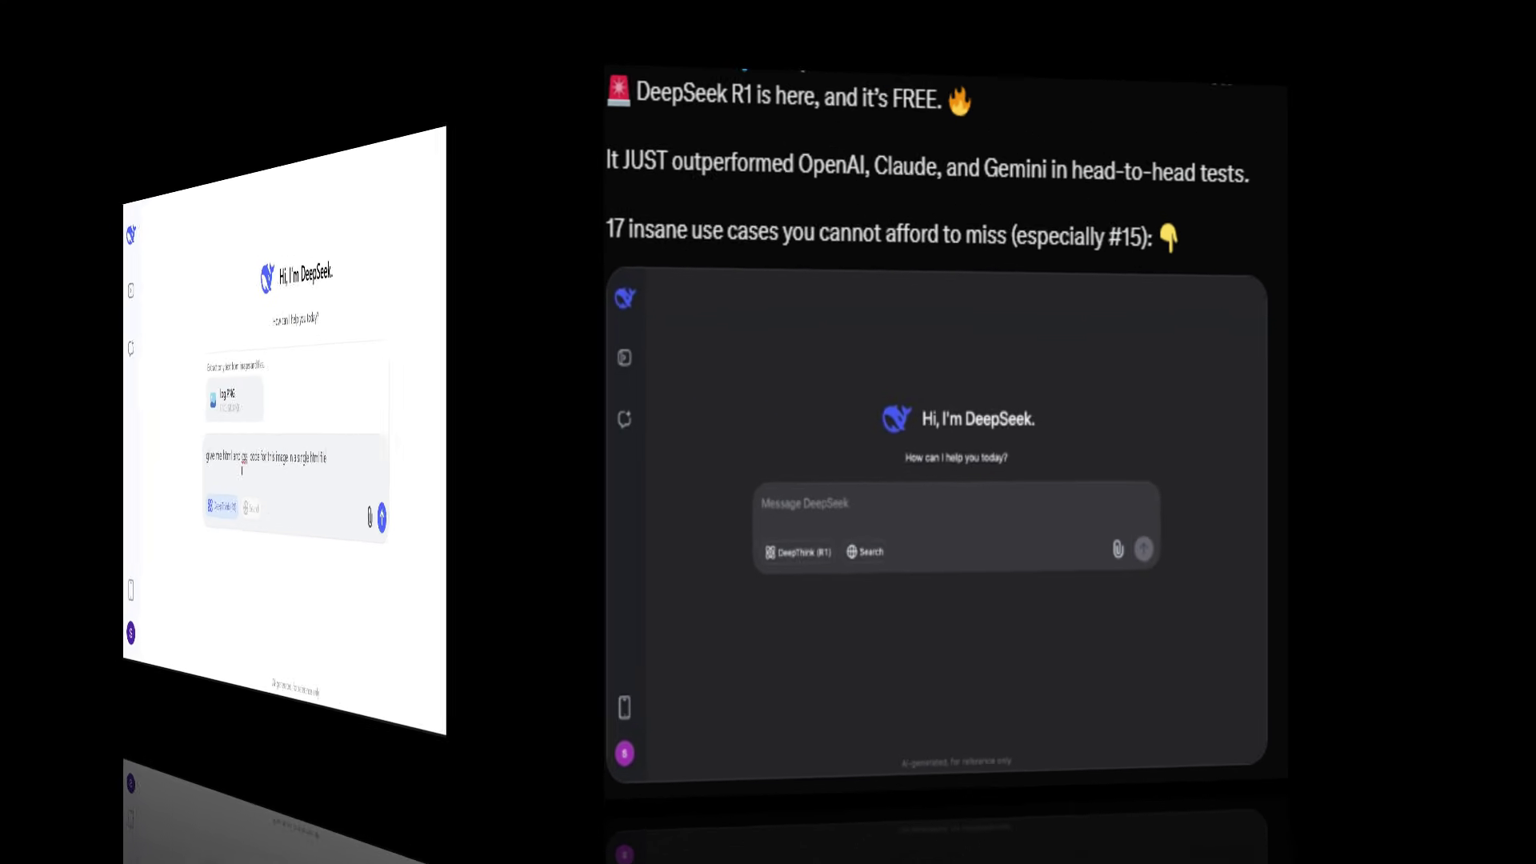
Run a Google search for 'deepseek' in Chrome.
key(Return)
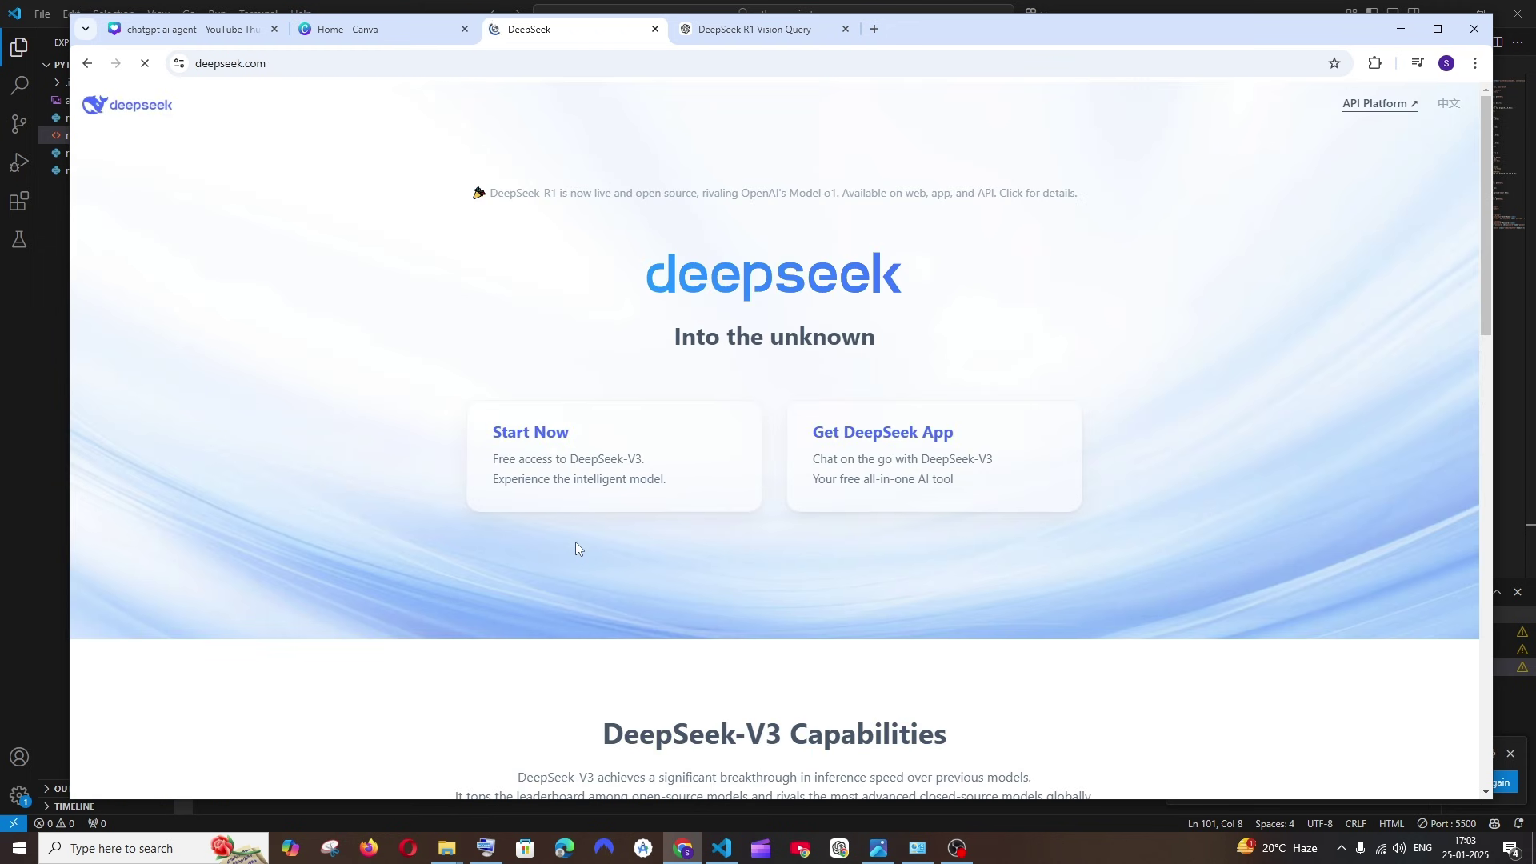
Open DeepSeek's chat page, zoomed in, with DeepThink (R1) reasoning turned on.
key(ctrl+plus)
key(ctrl+plus)
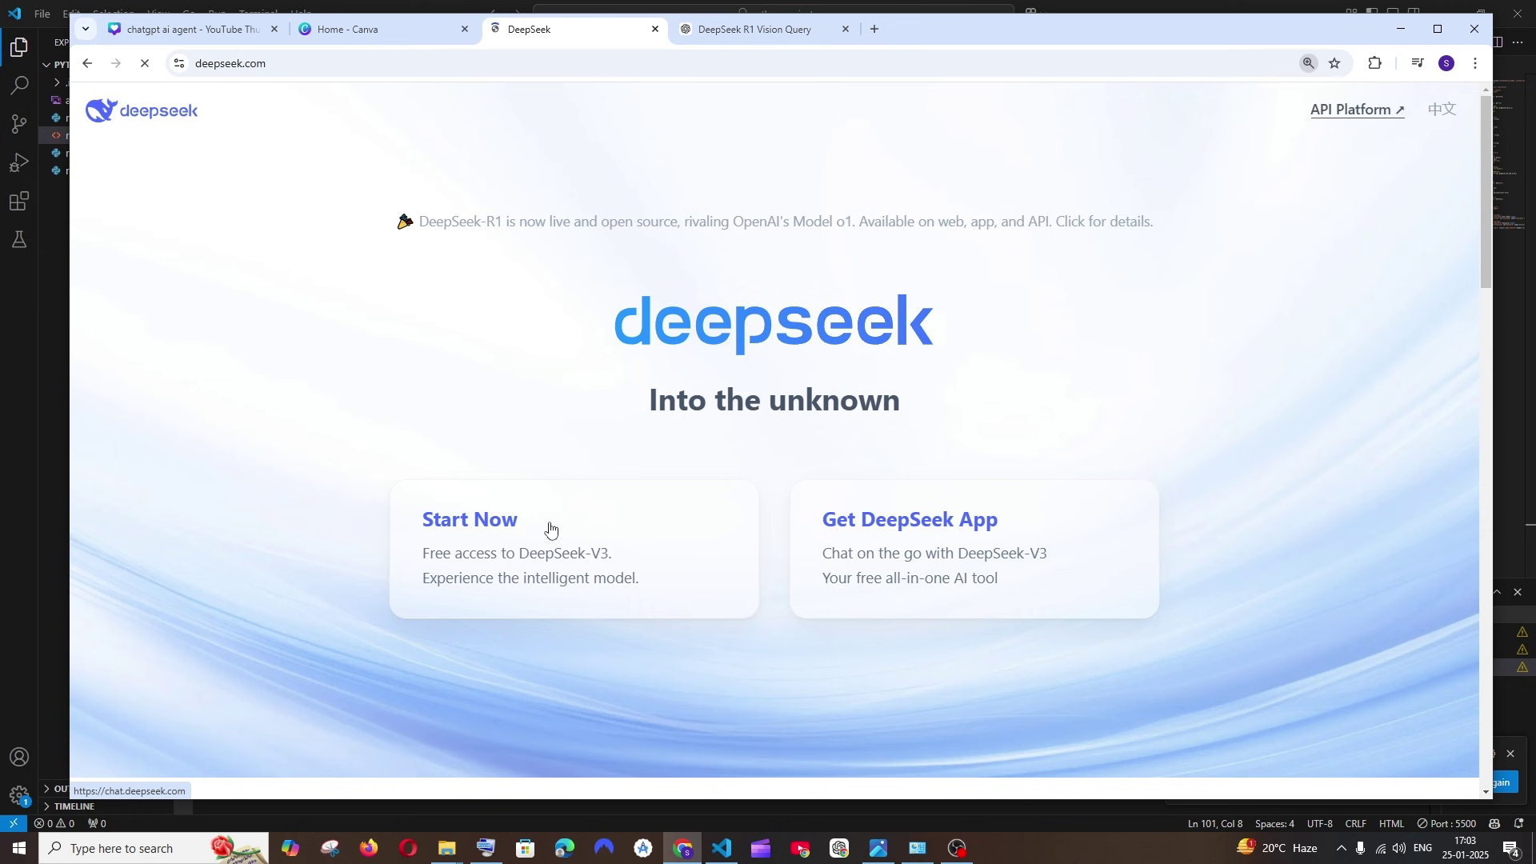
click(507, 544)
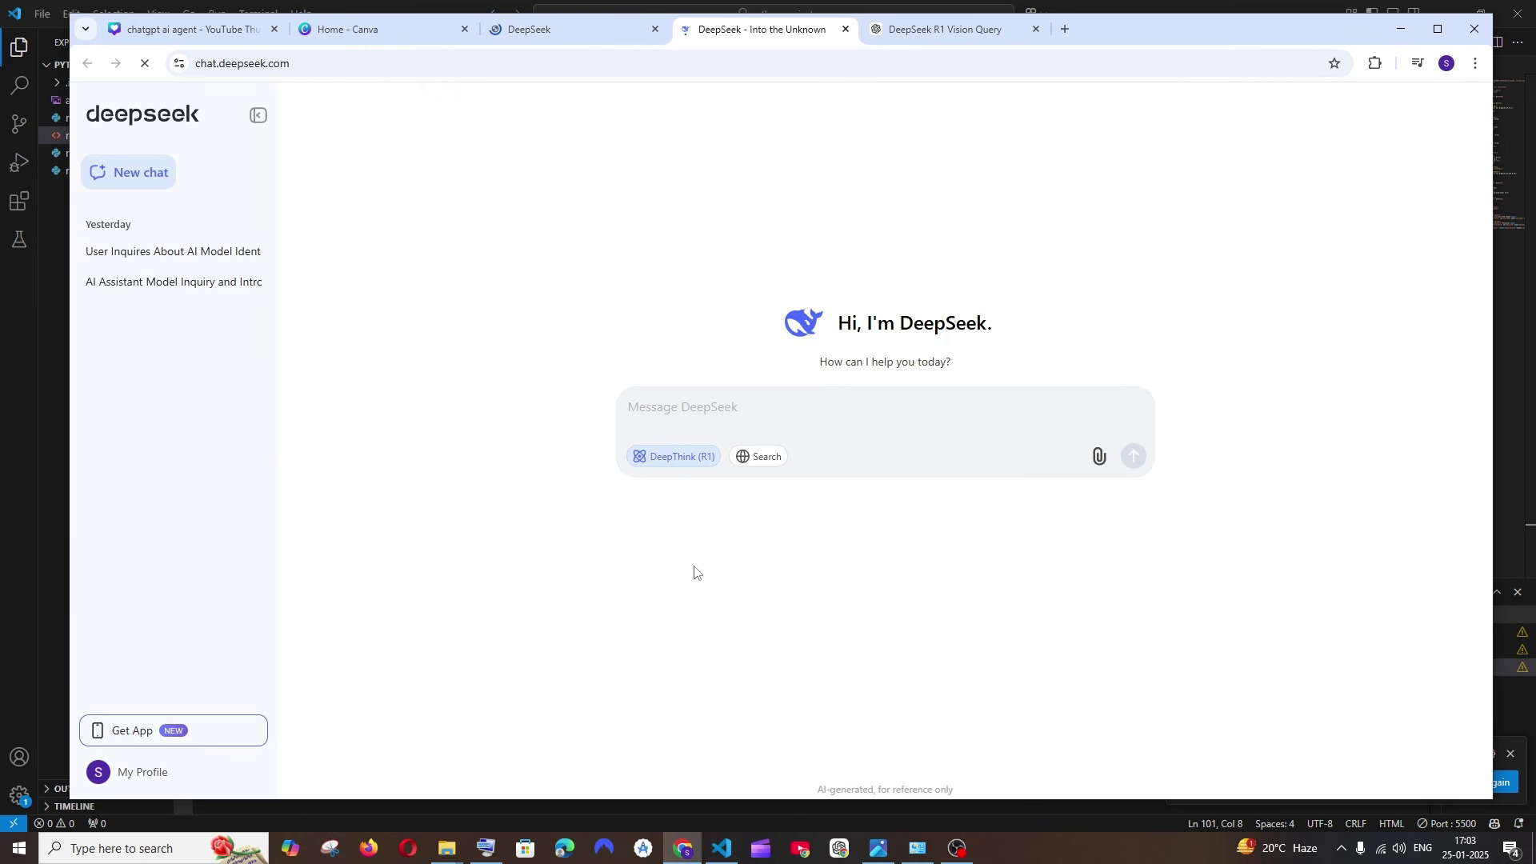
key(ctrl+plus)
key(ctrl+plus)
key(ctrl+plus)
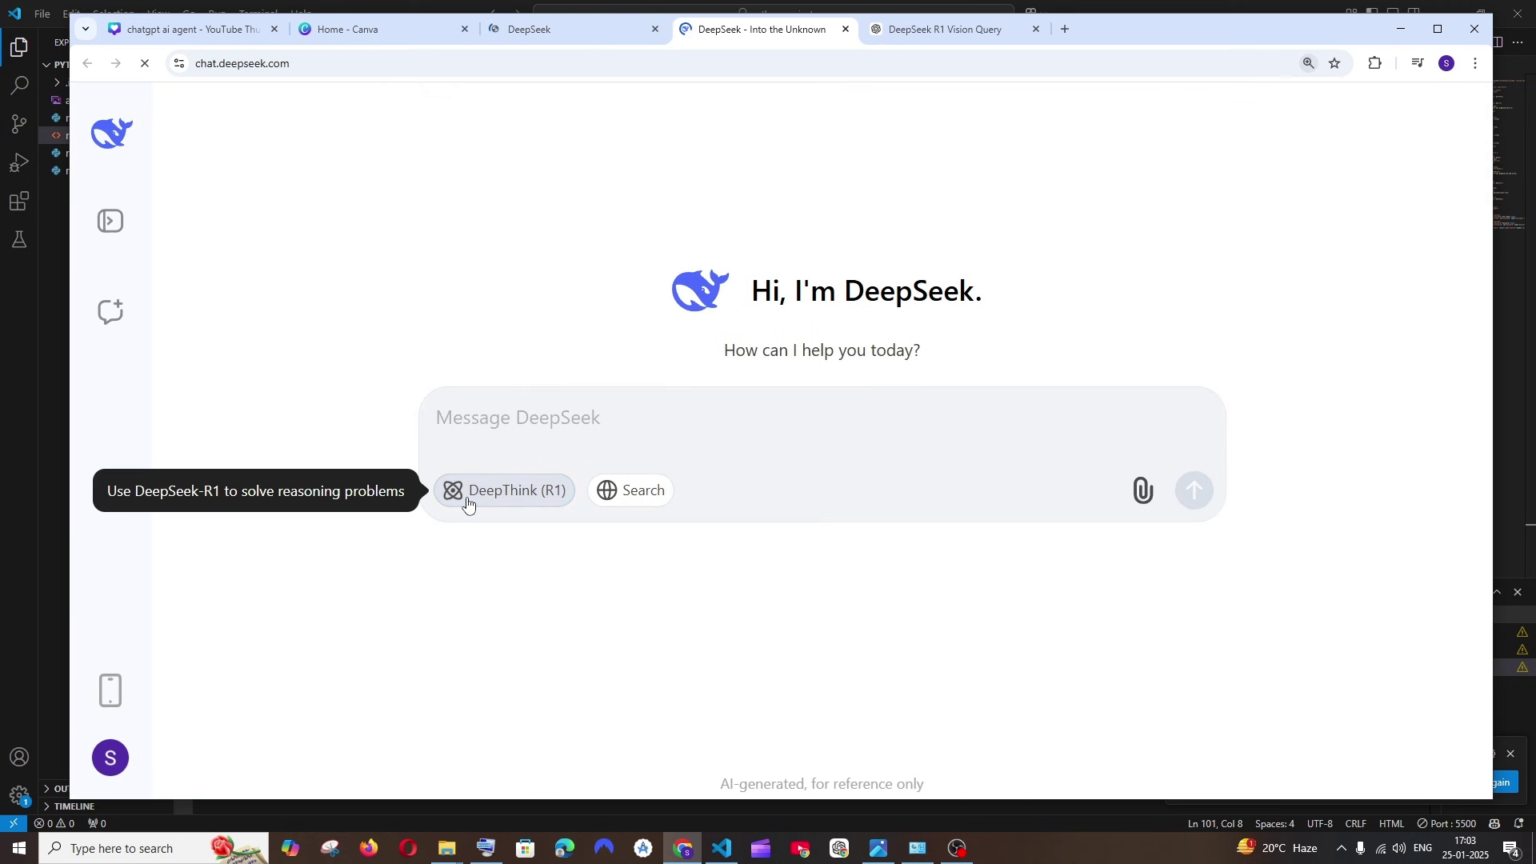
click(468, 505)
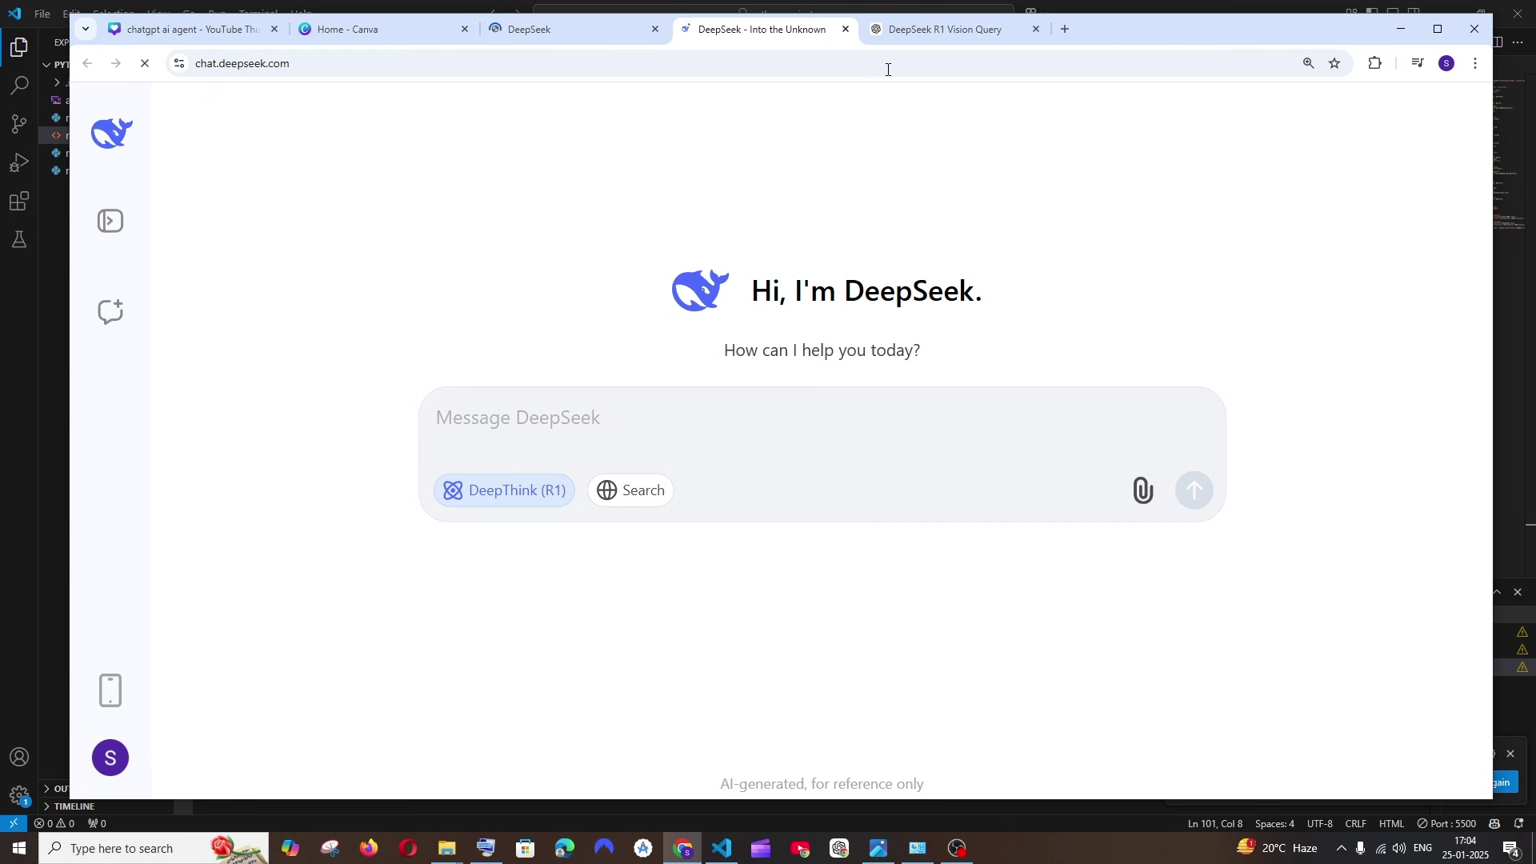
click(915, 35)
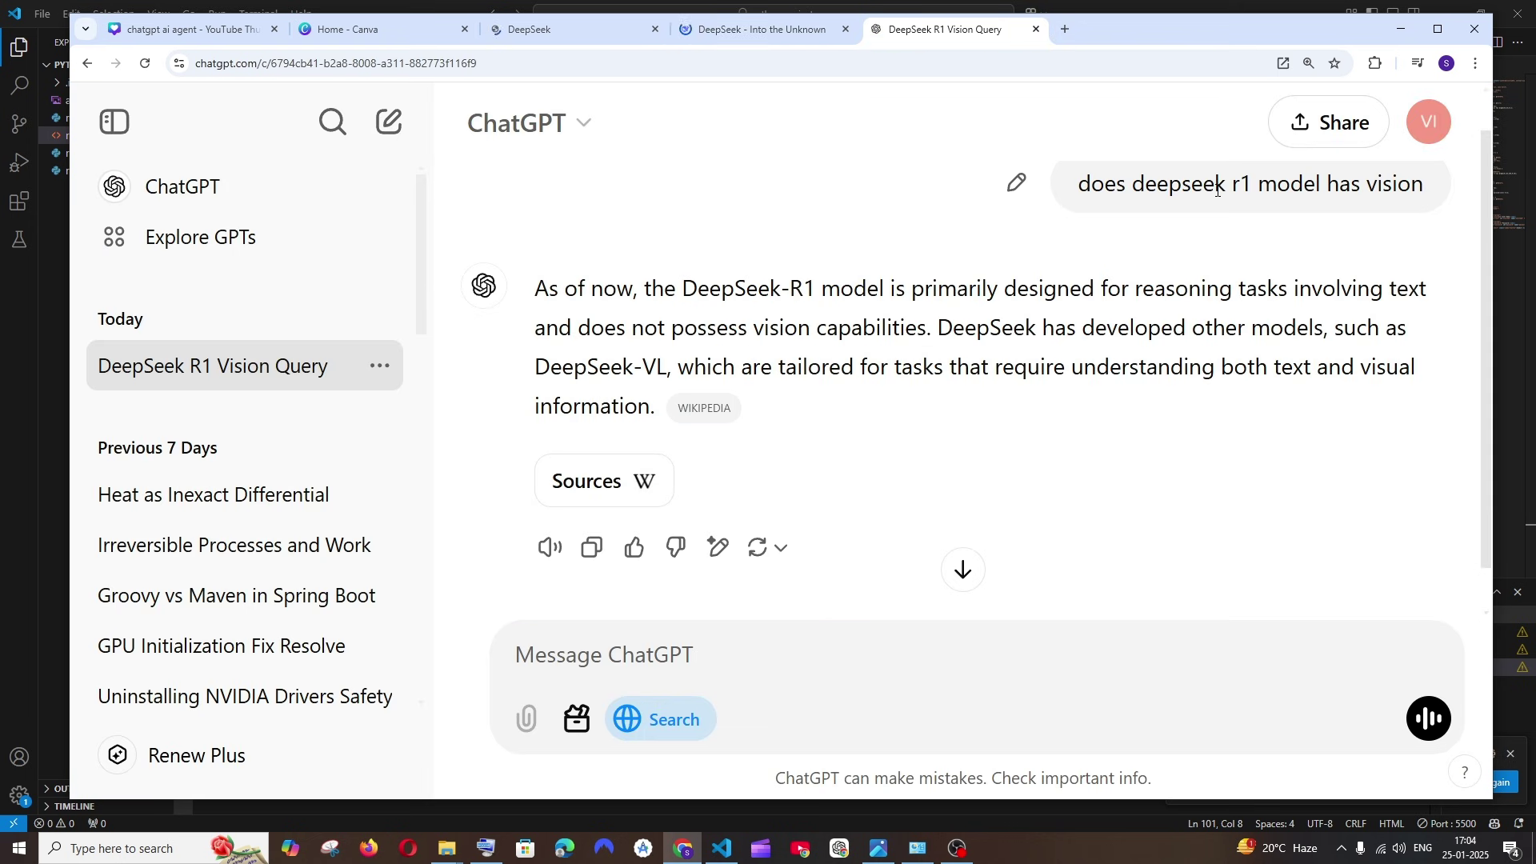
drag(591, 328, 928, 328)
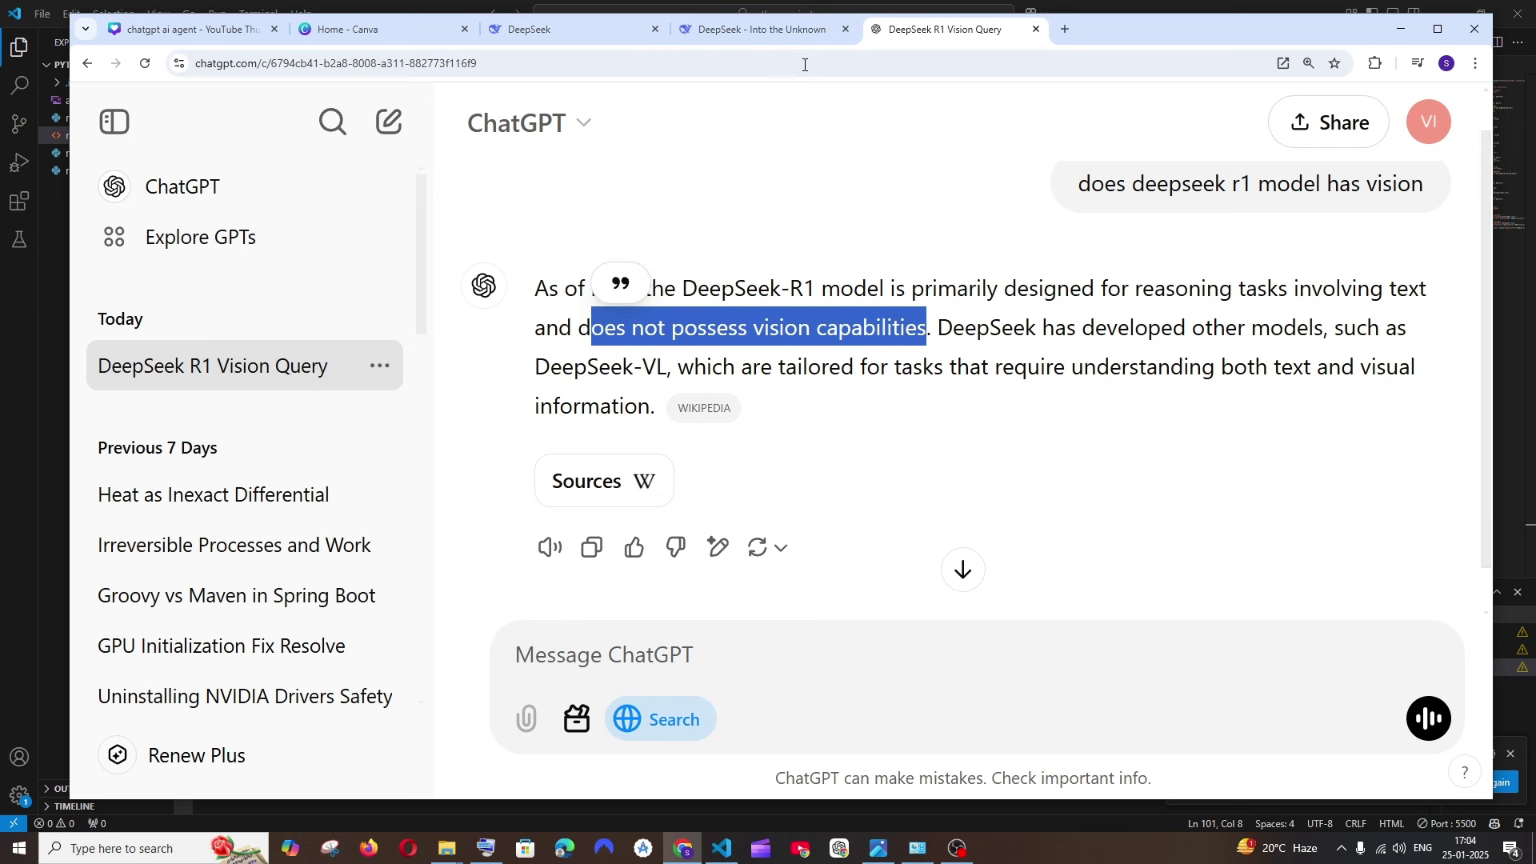
click(785, 29)
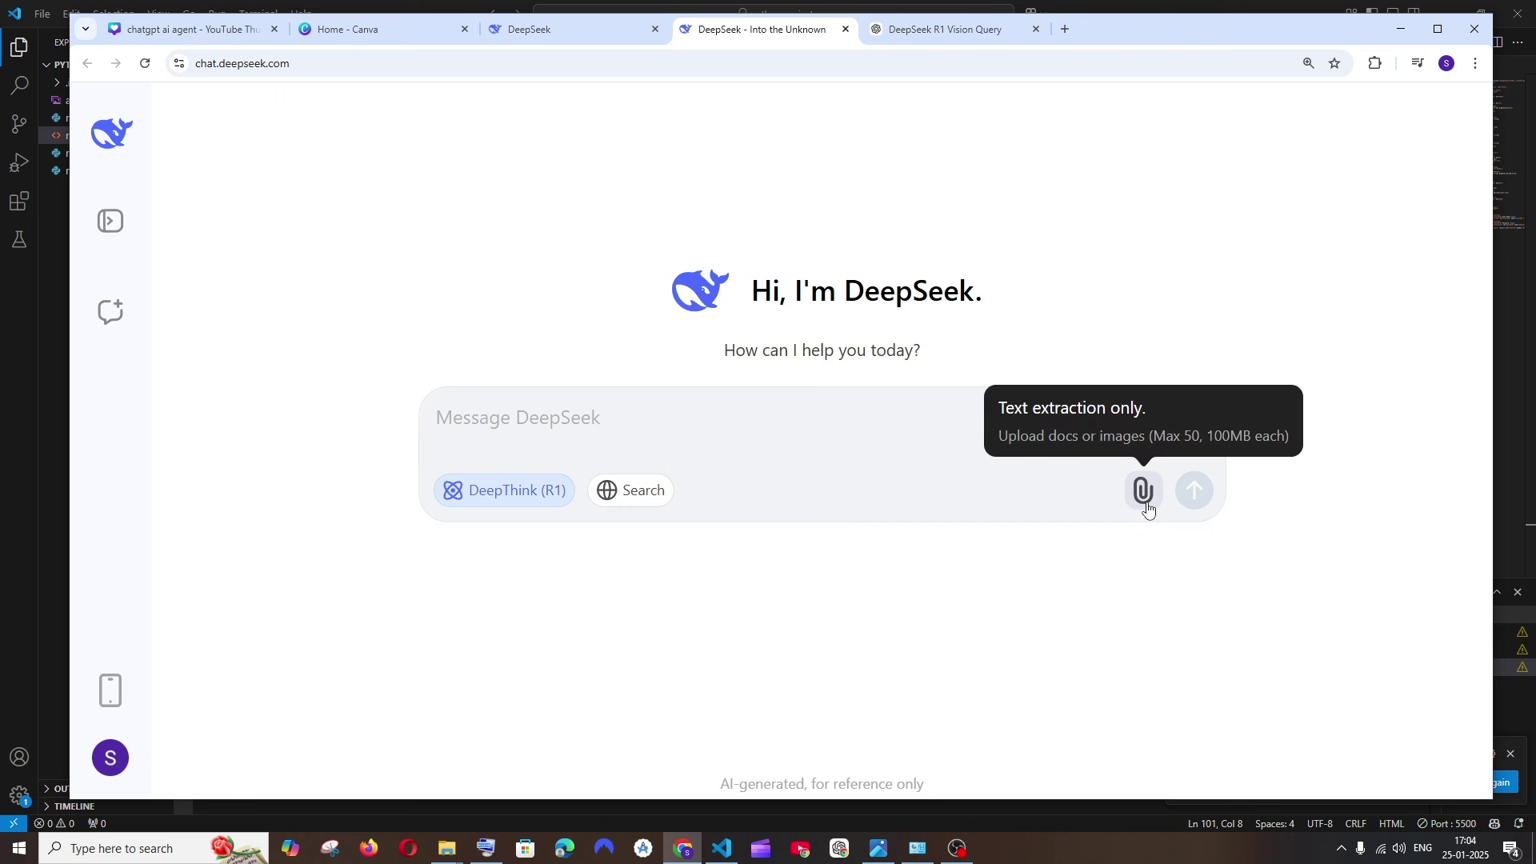
click(878, 848)
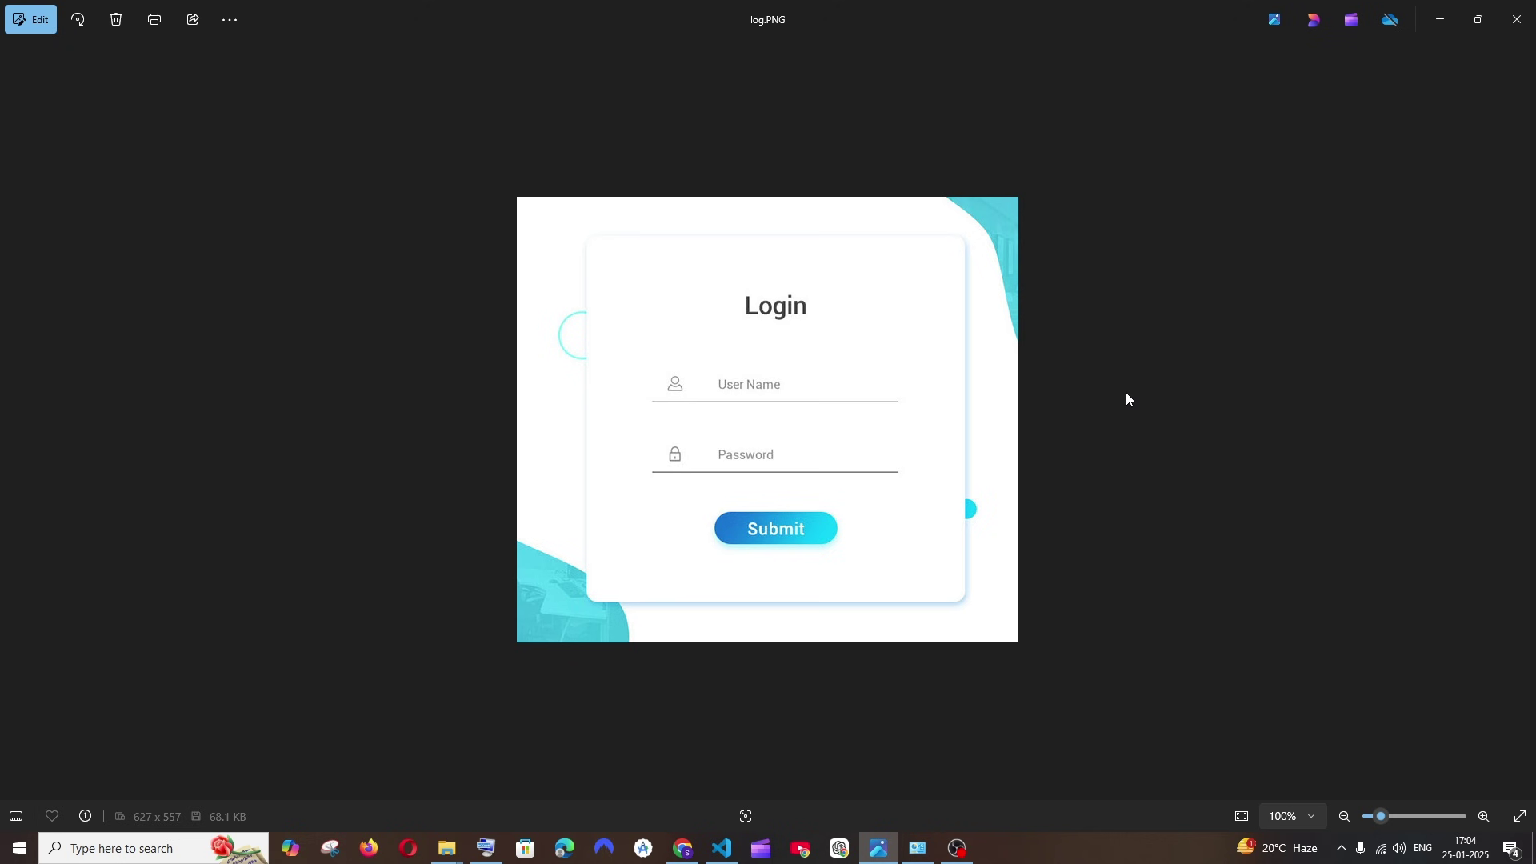
scroll(697, 412, up, 2)
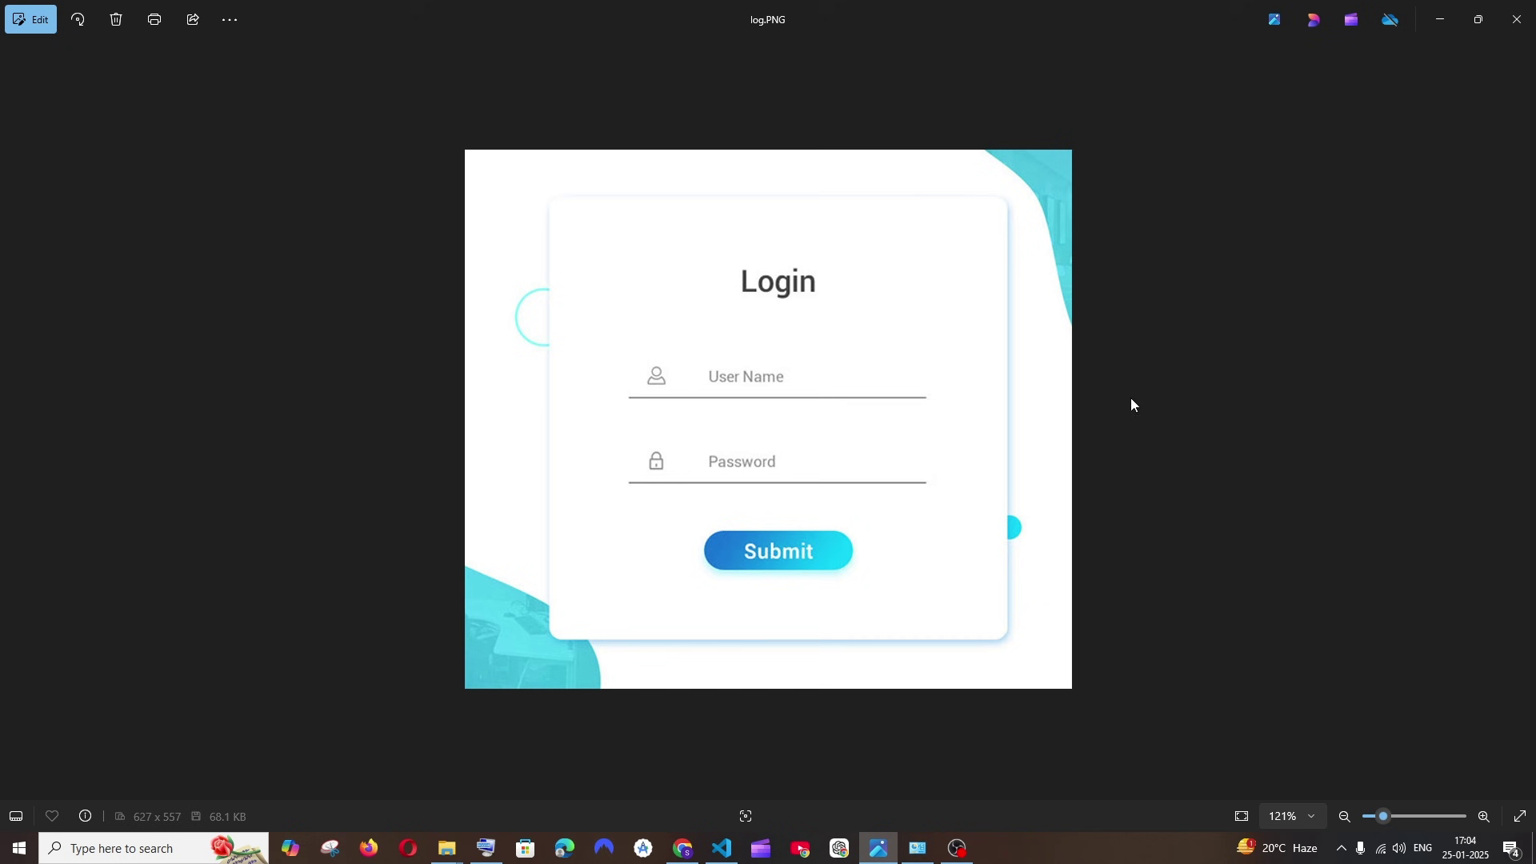
scroll(1116, 408, down, 2)
Attach the log.PNG login screenshot from Downloads to a new DeepSeek message.
click(1439, 20)
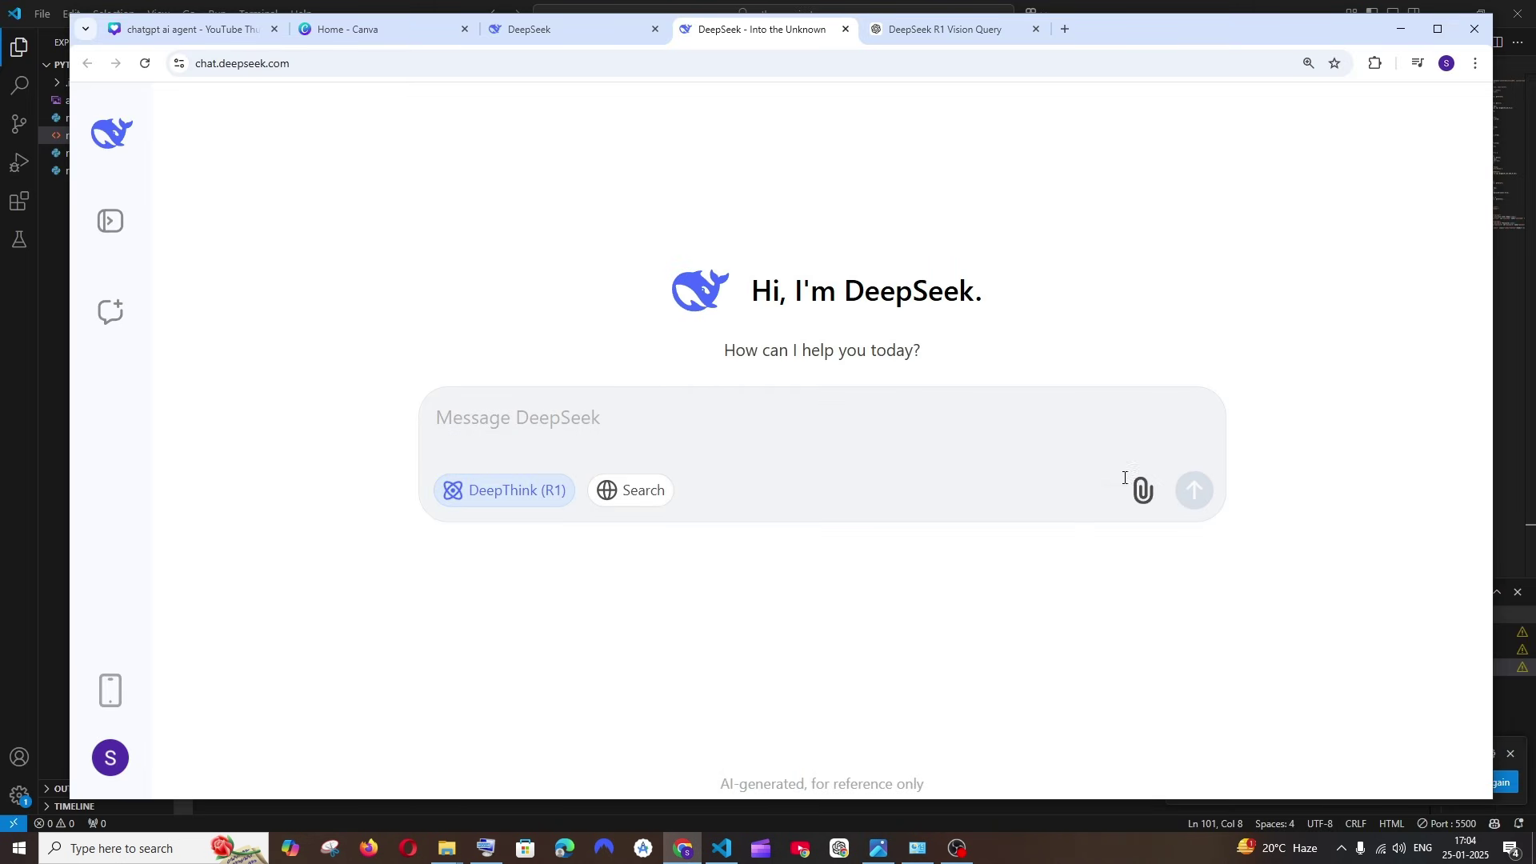
click(1141, 488)
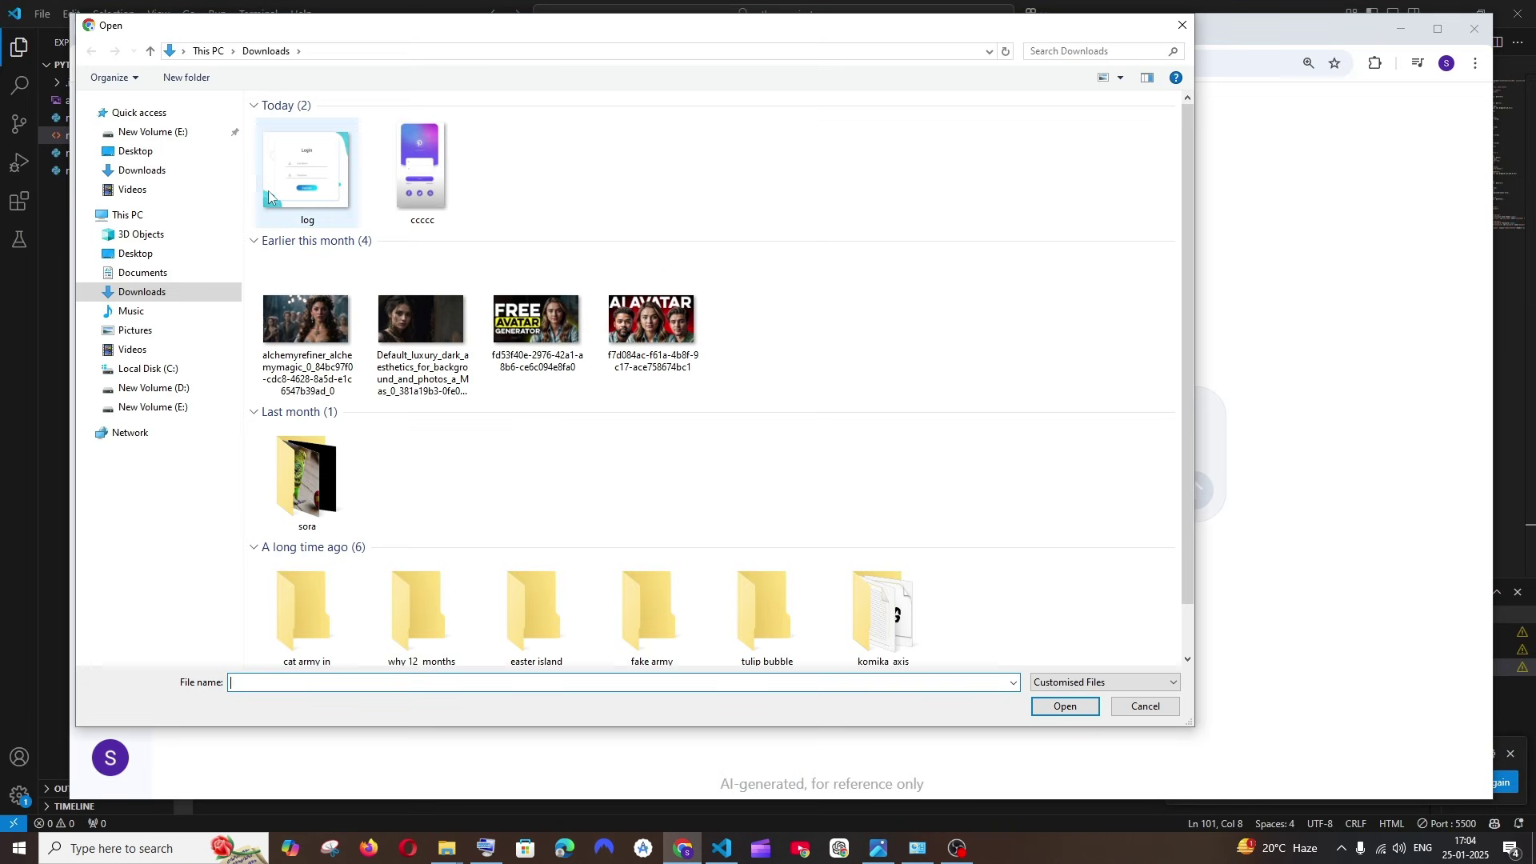
click(268, 190)
click(1075, 709)
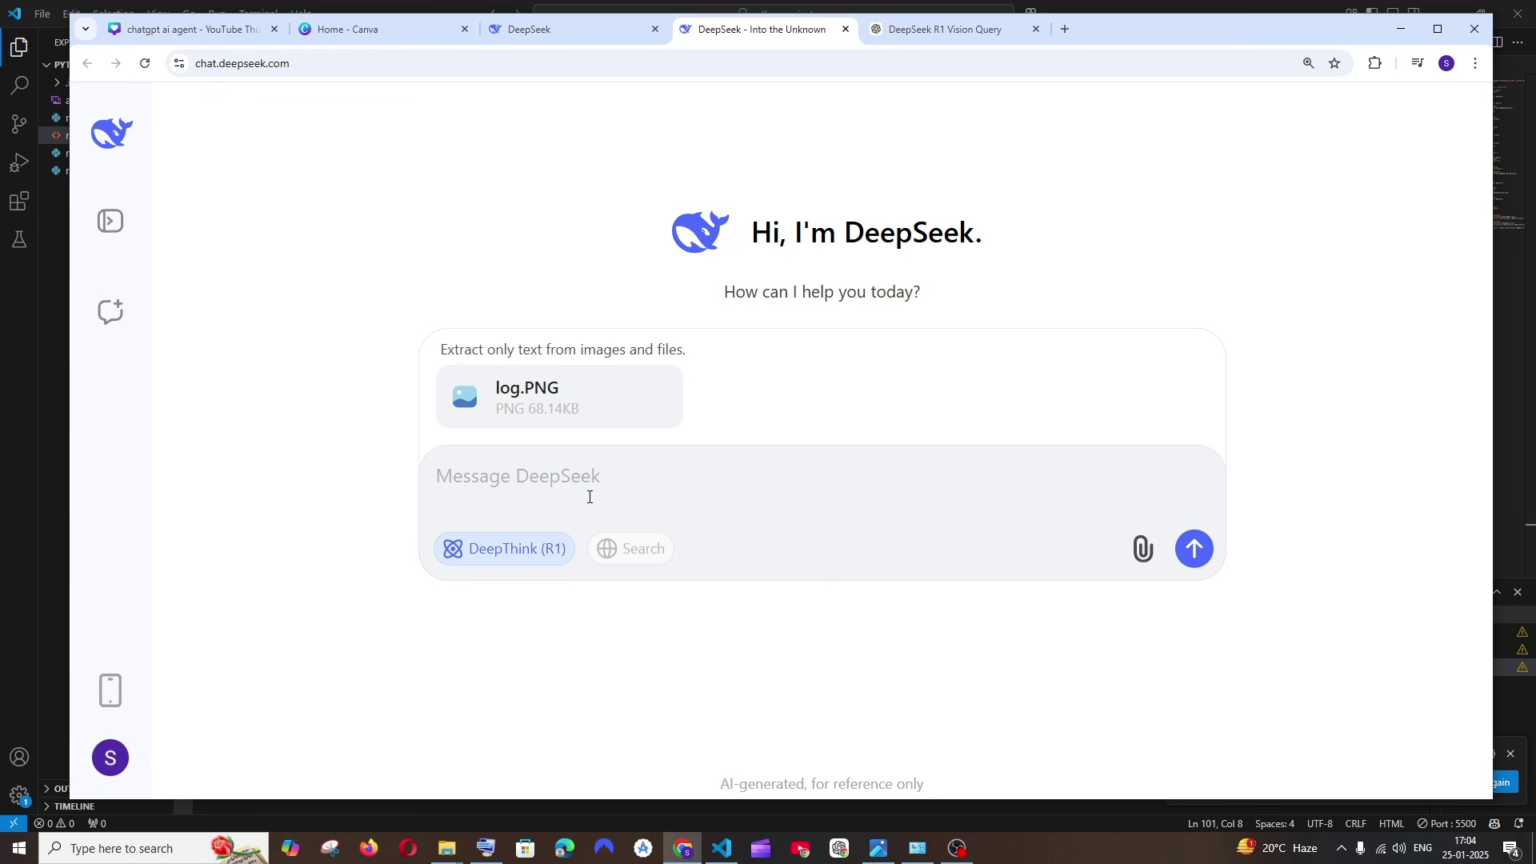
text(give me html and css  code for this image in a single html file)
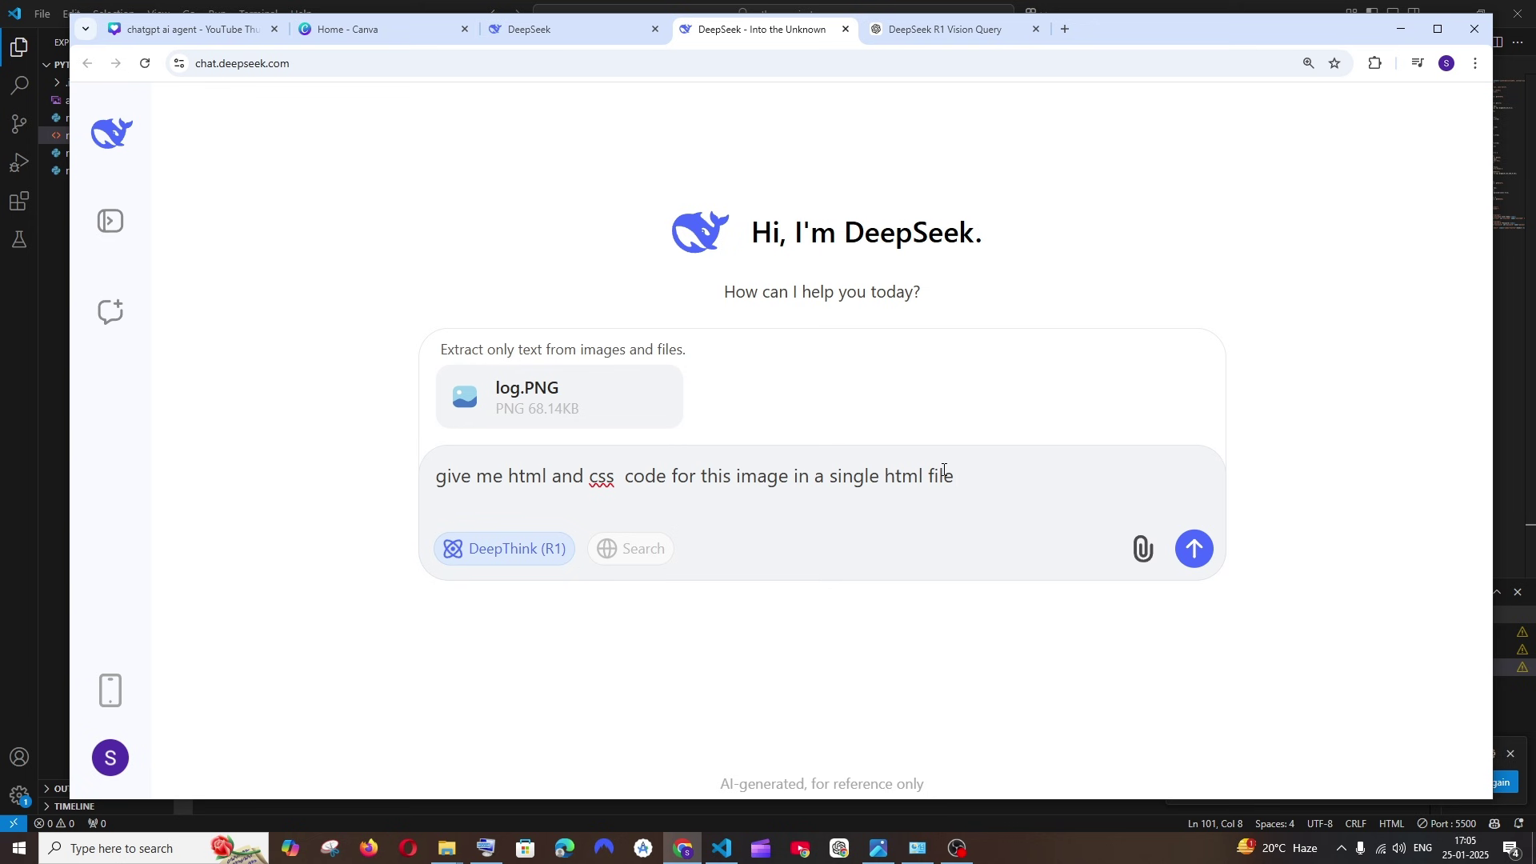
Send the prompt requesting the image's HTML and CSS in a single file.
click(1192, 550)
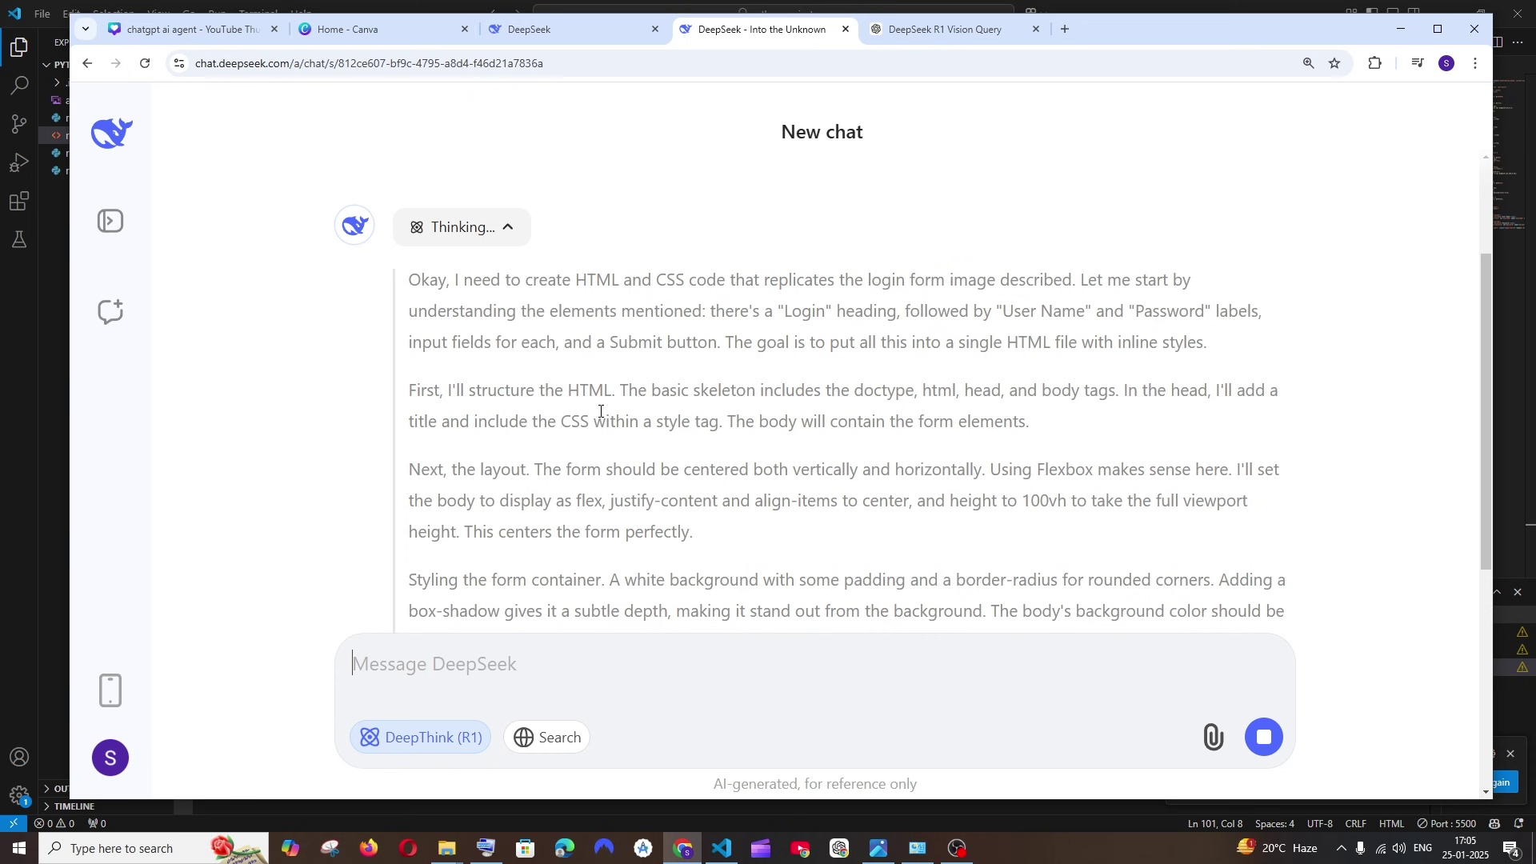
scroll(600, 410, up, 1)
scroll(601, 411, down, 1)
scroll(601, 410, down, 1)
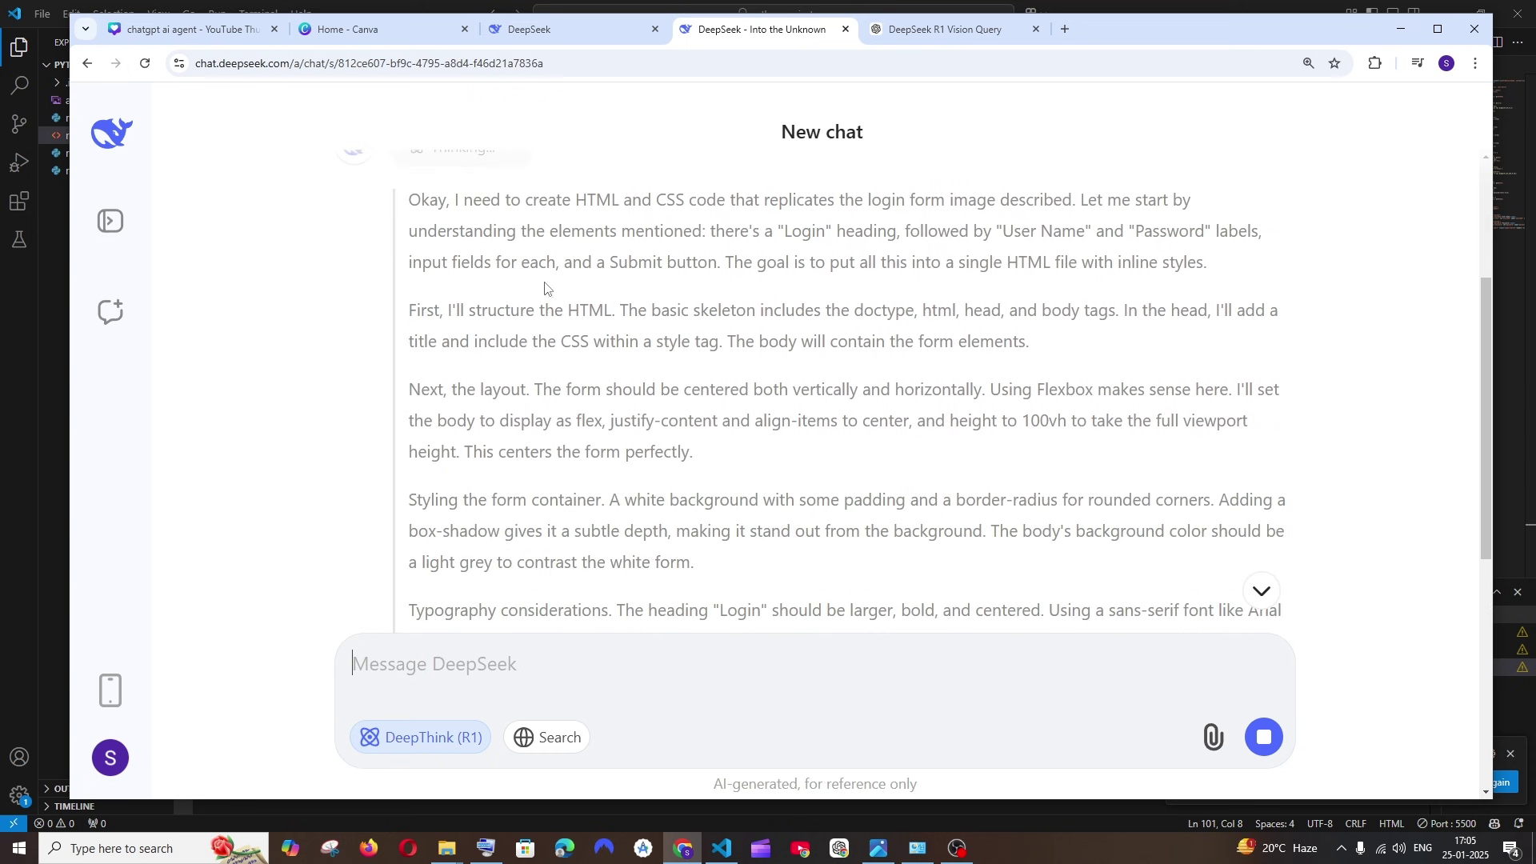
Highlight passages of R1's reasoning, including the sentence on structuring the HTML.
drag(428, 279, 909, 313)
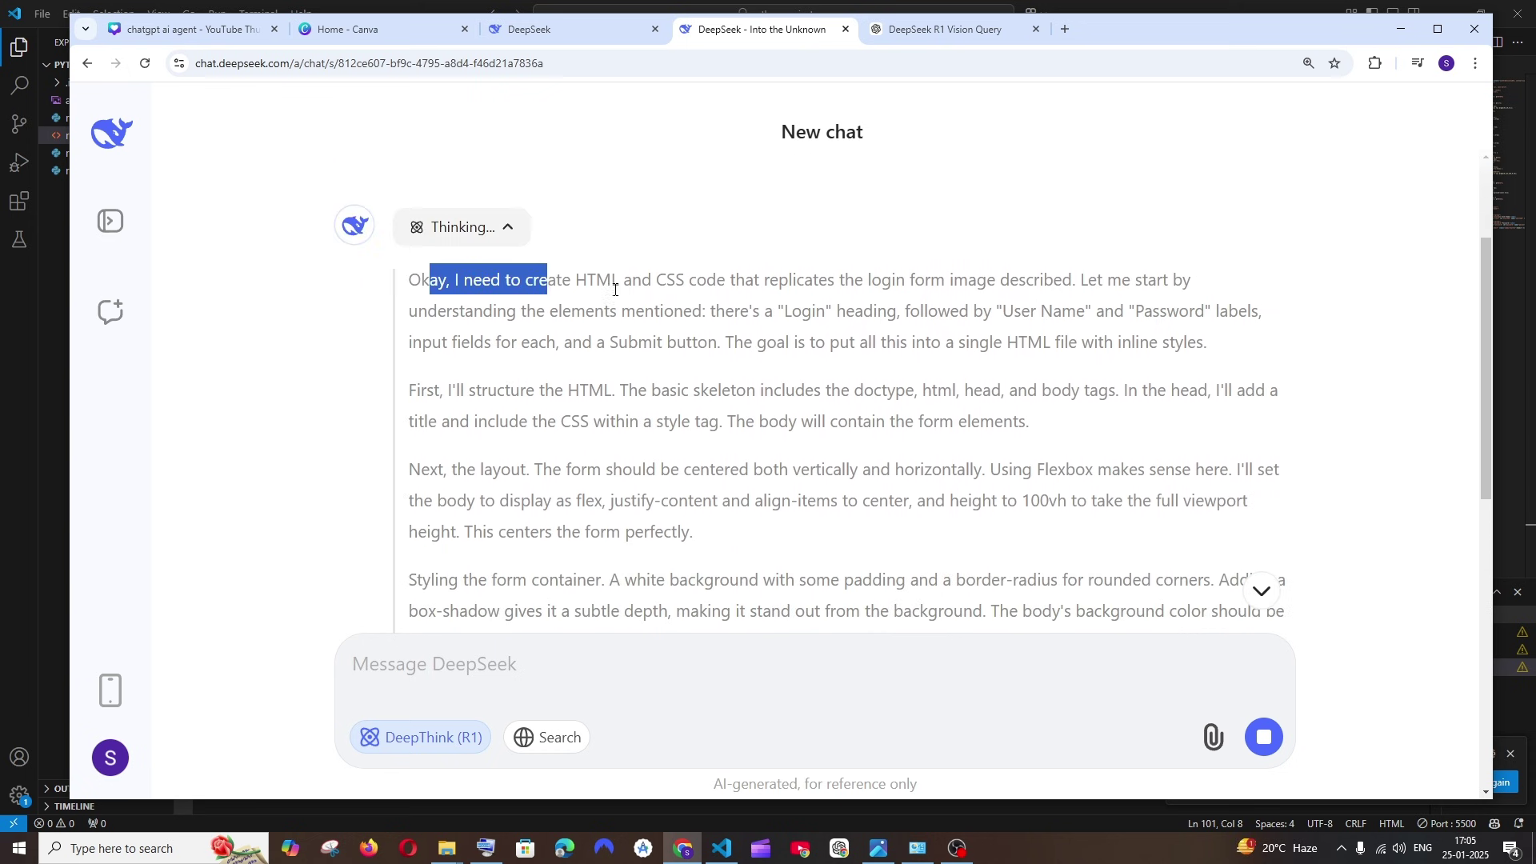
click(707, 292)
drag(446, 391, 817, 394)
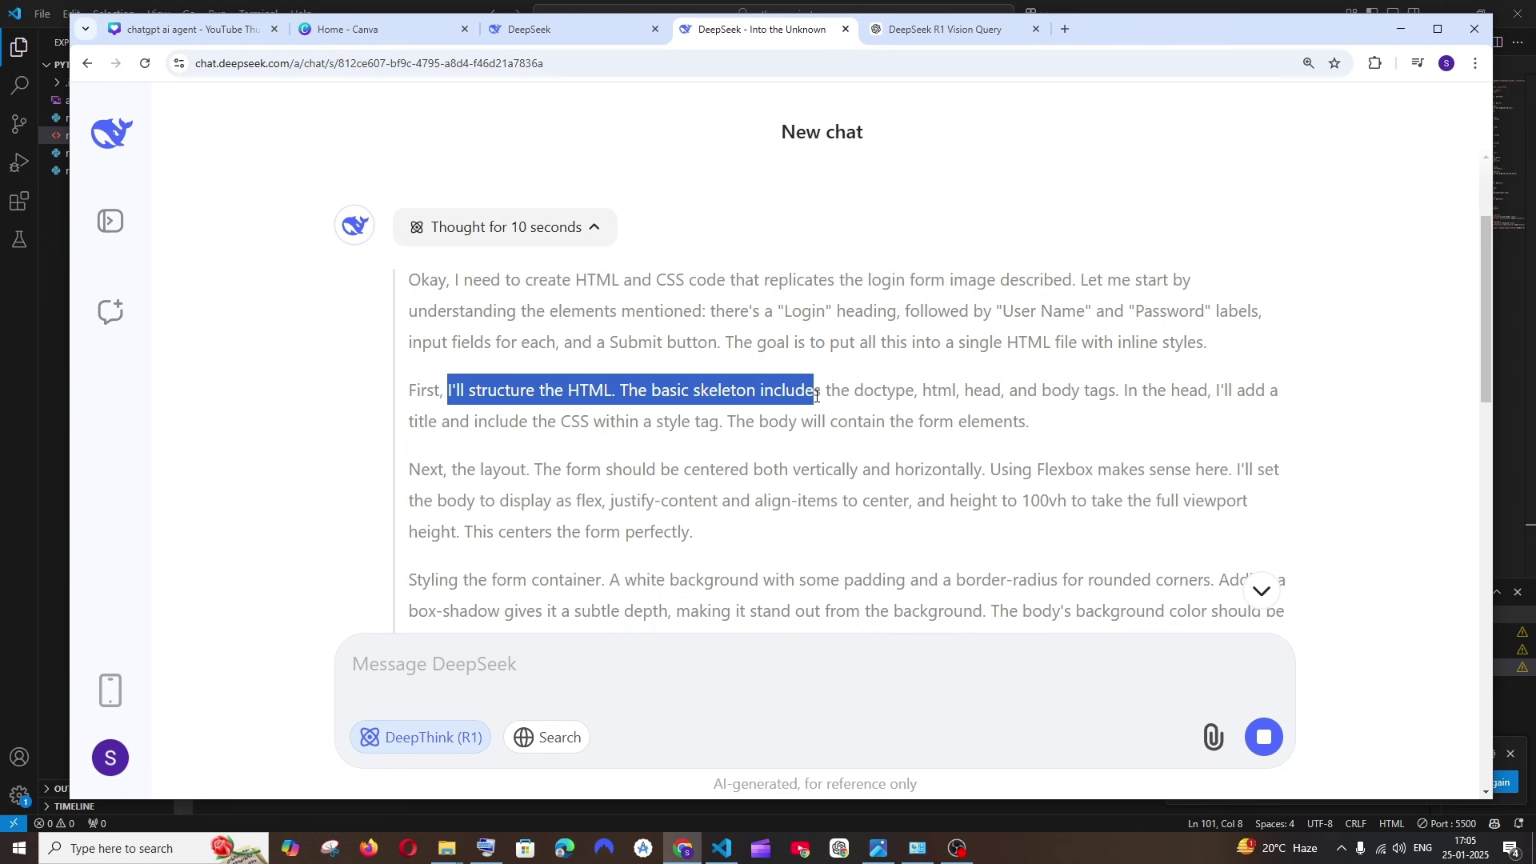
scroll(497, 384, down, 1)
drag(499, 386, 764, 387)
scroll(472, 356, down, 2)
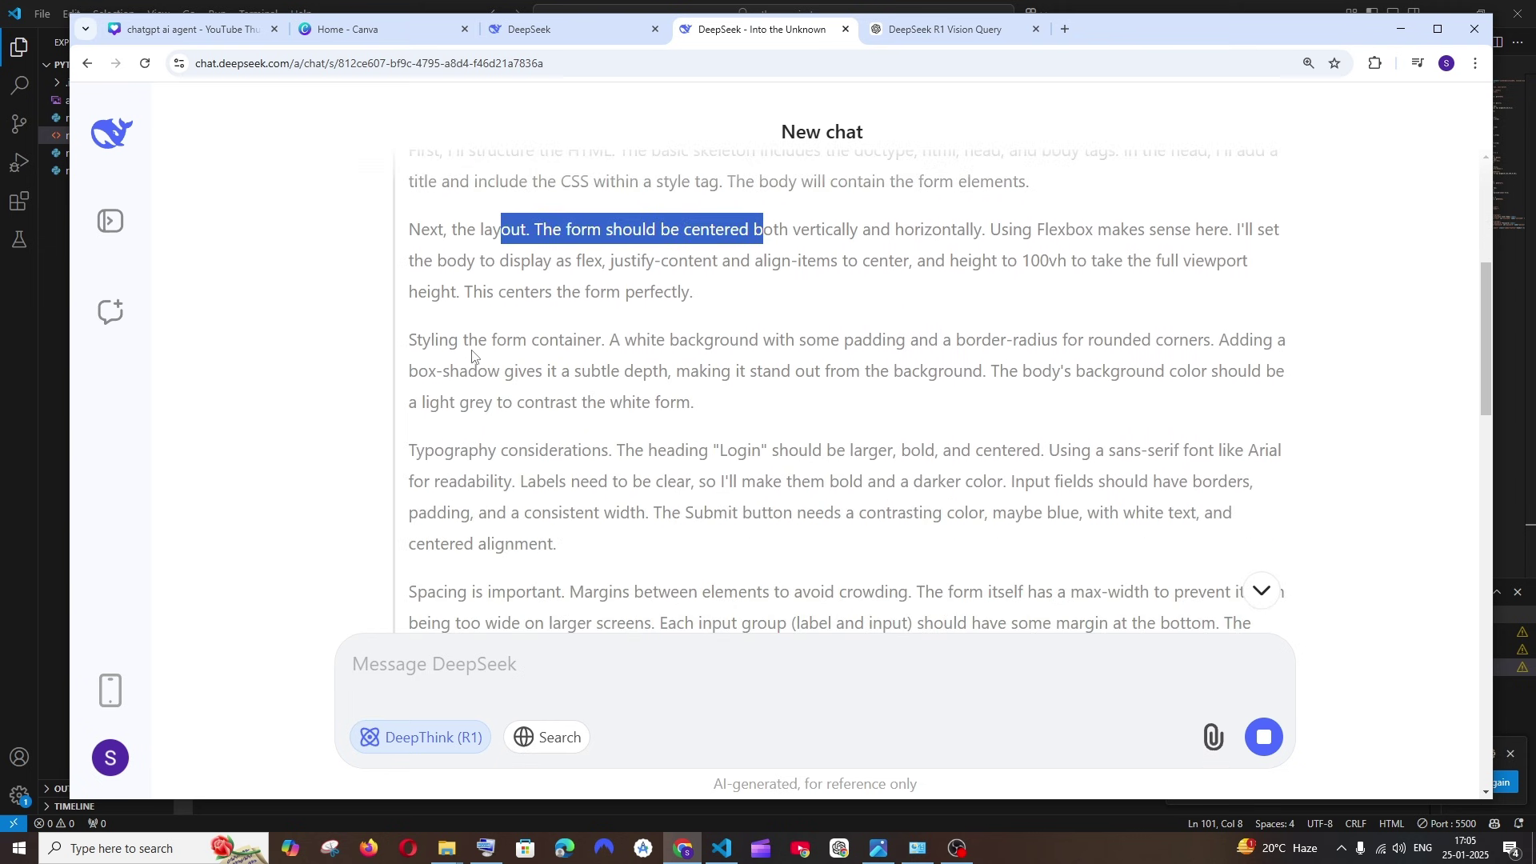
drag(472, 356, 914, 370)
scroll(722, 372, down, 1)
scroll(777, 402, down, 1)
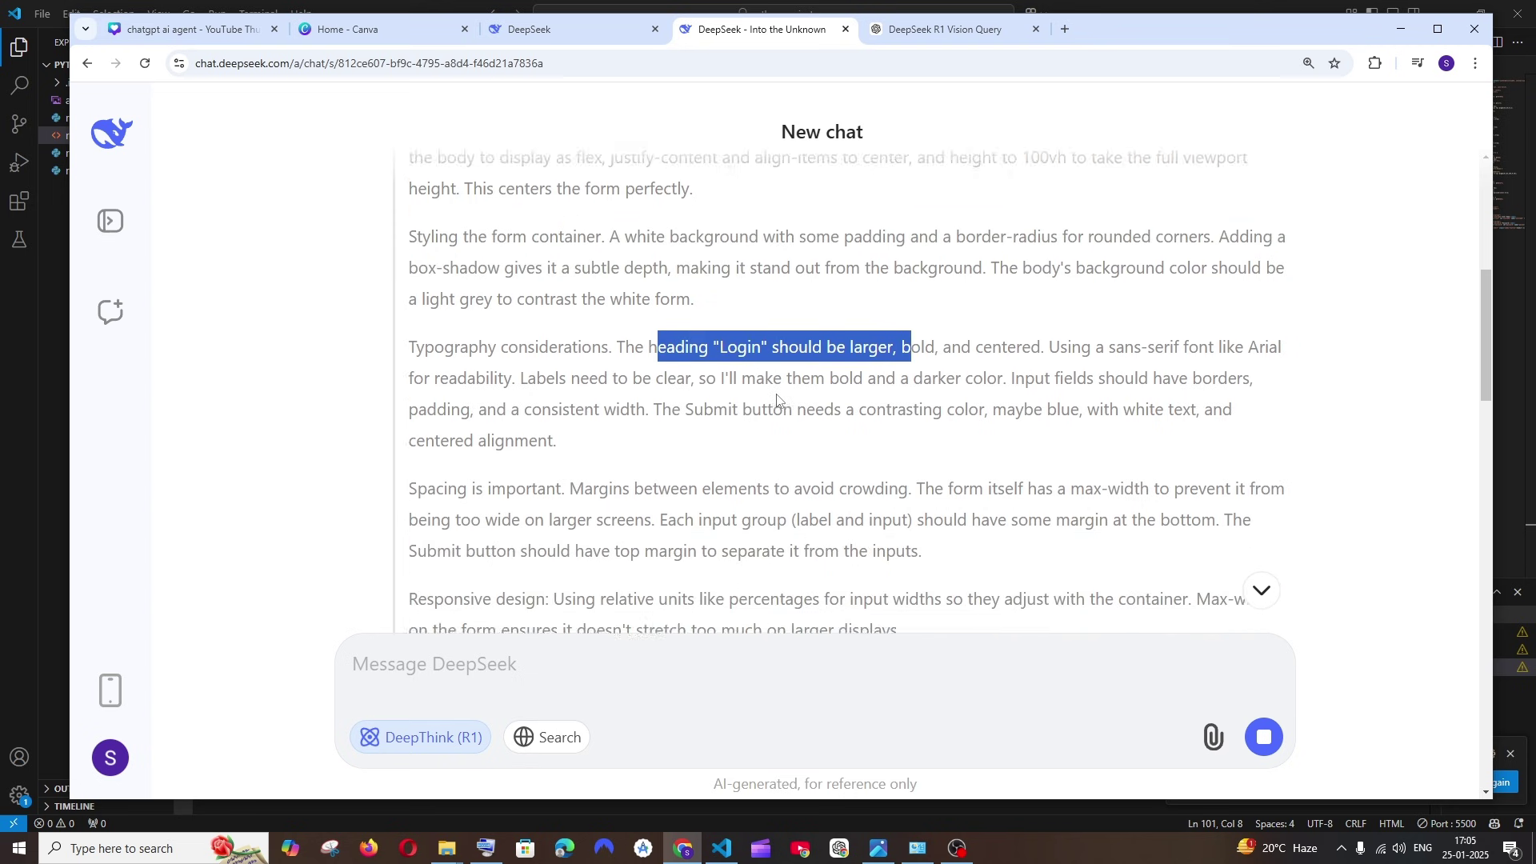
scroll(776, 402, down, 2)
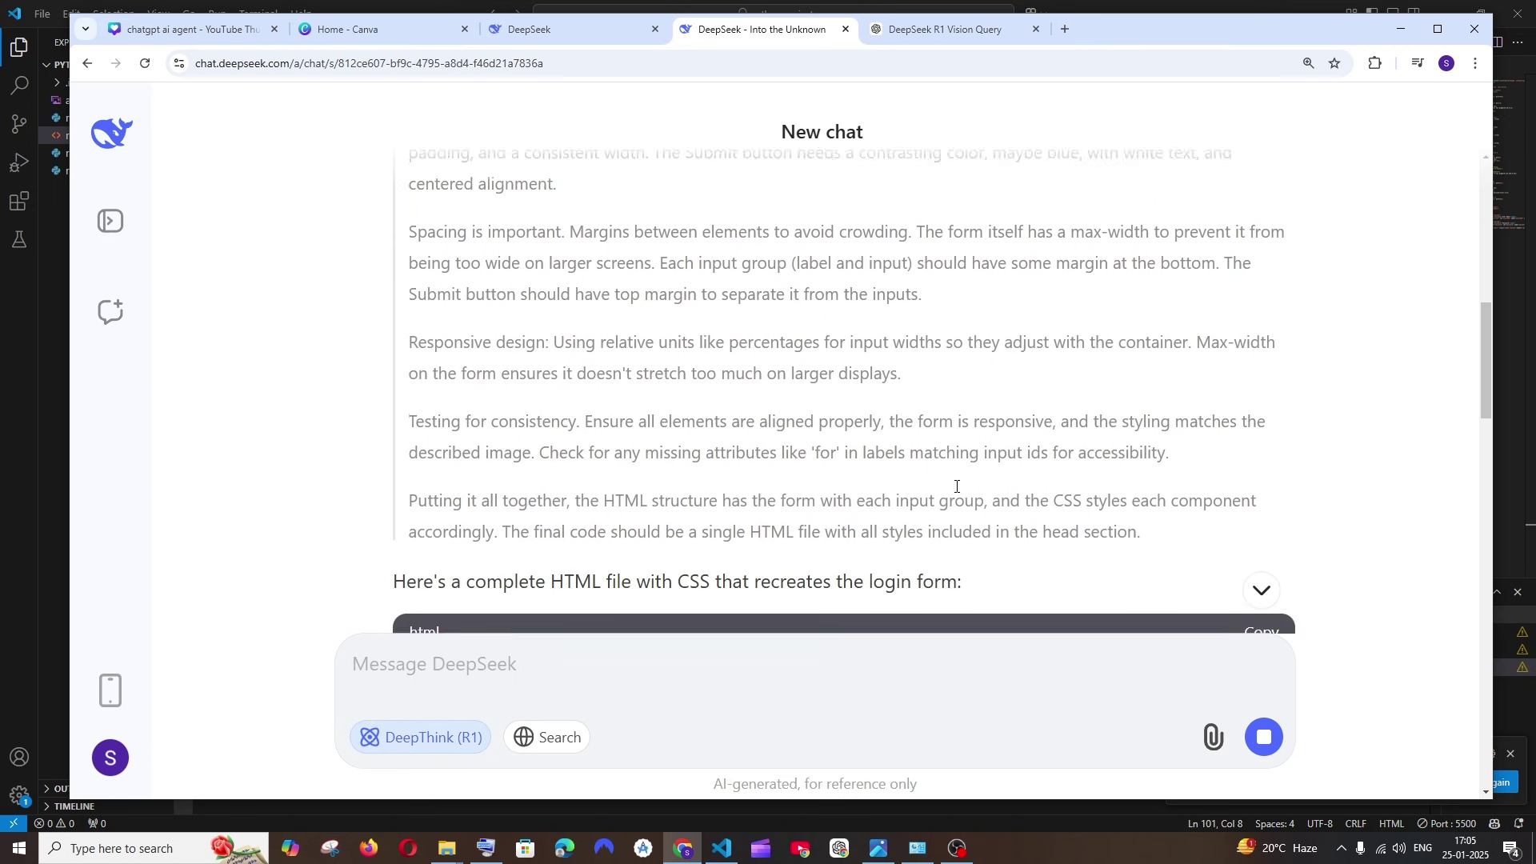
drag(1156, 490, 487, 353)
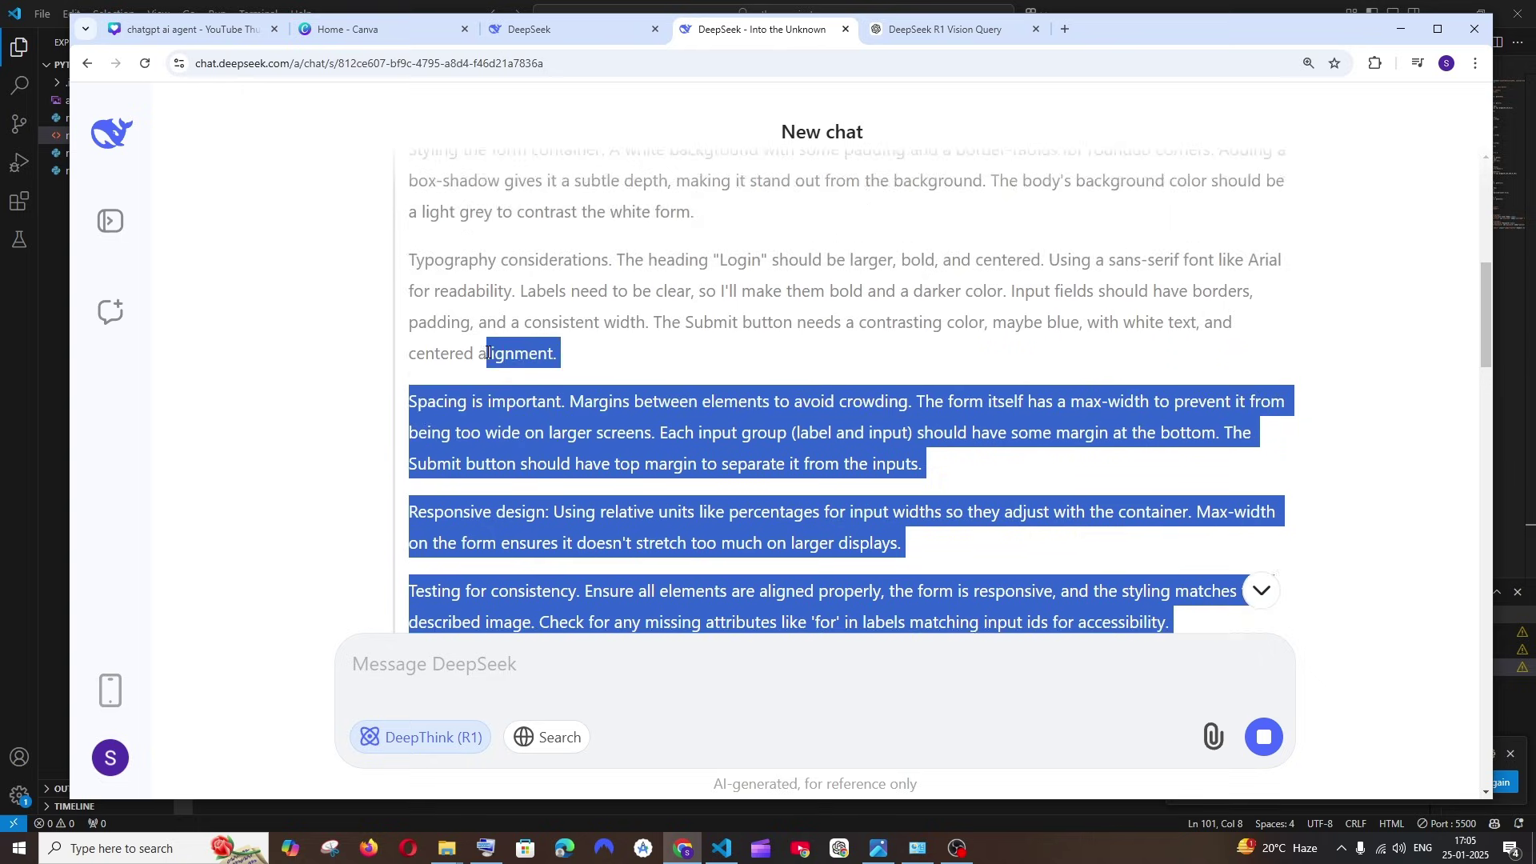
drag(485, 353, 417, 312)
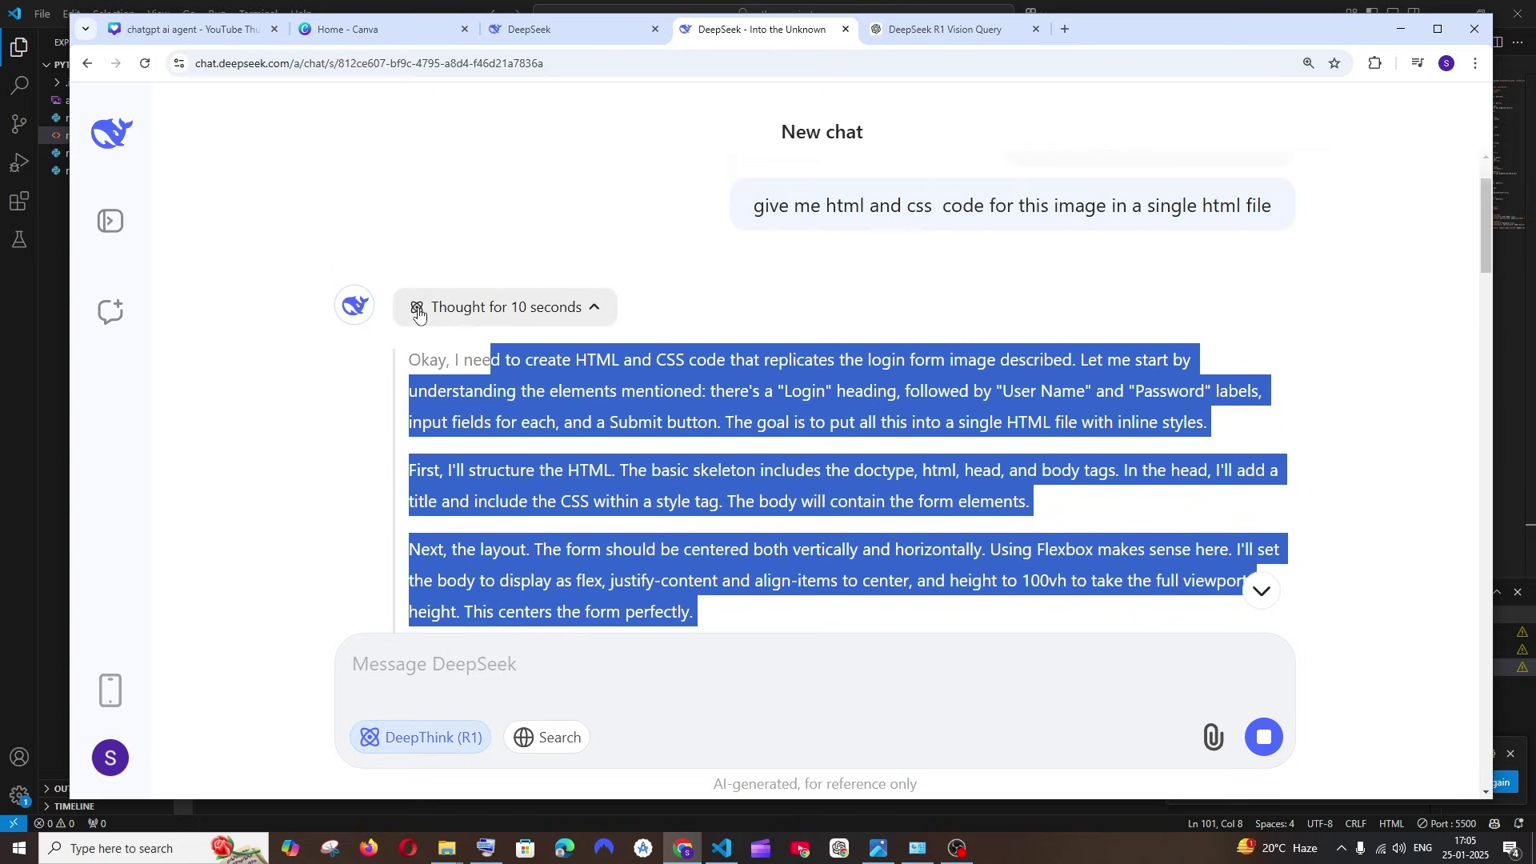
scroll(576, 359, down, 10)
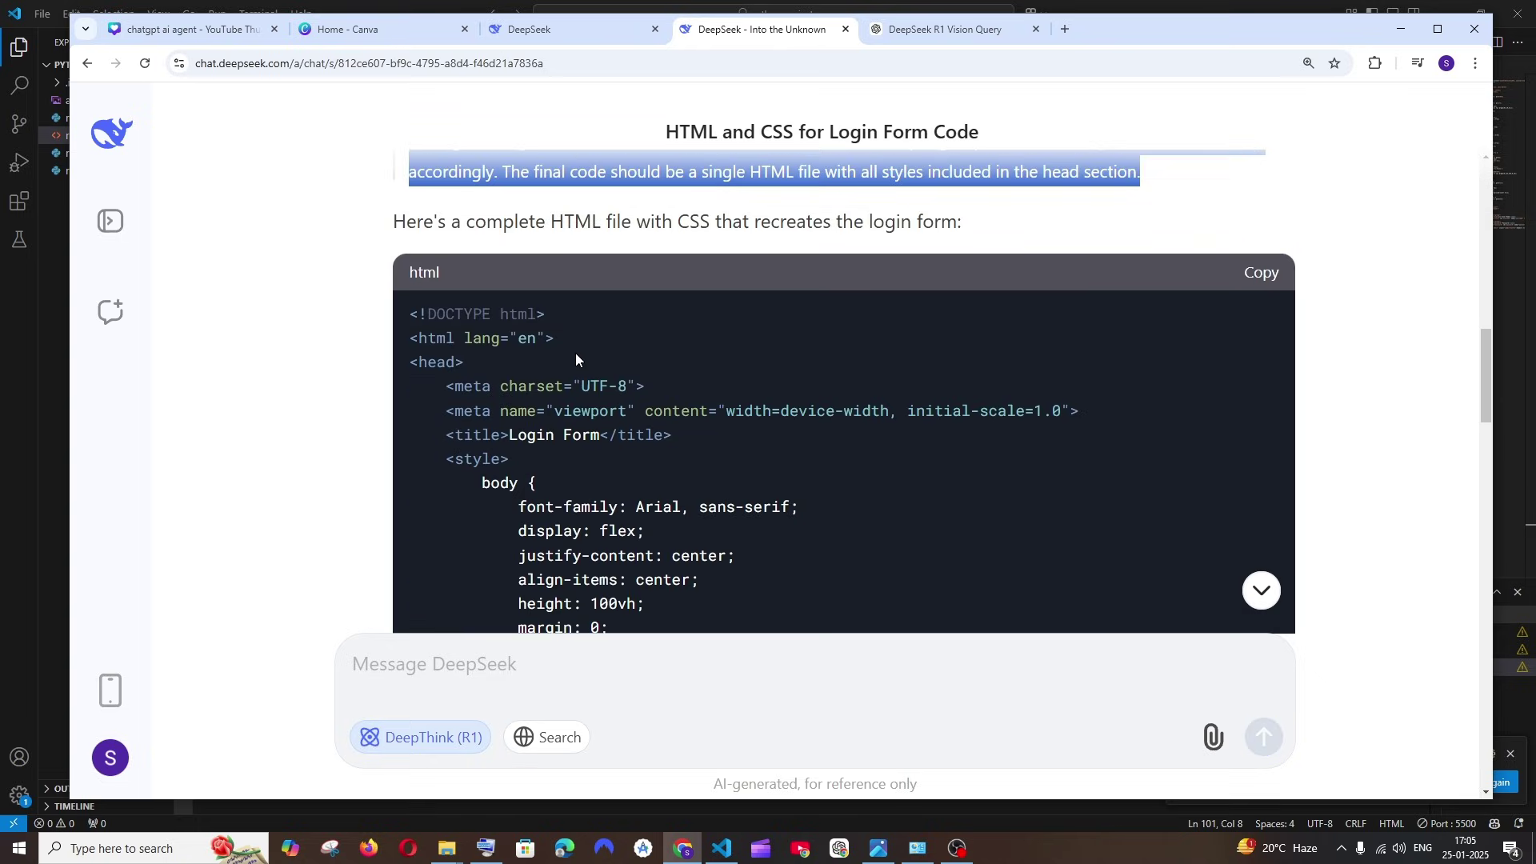
scroll(442, 258, down, 4)
scroll(693, 346, down, 5)
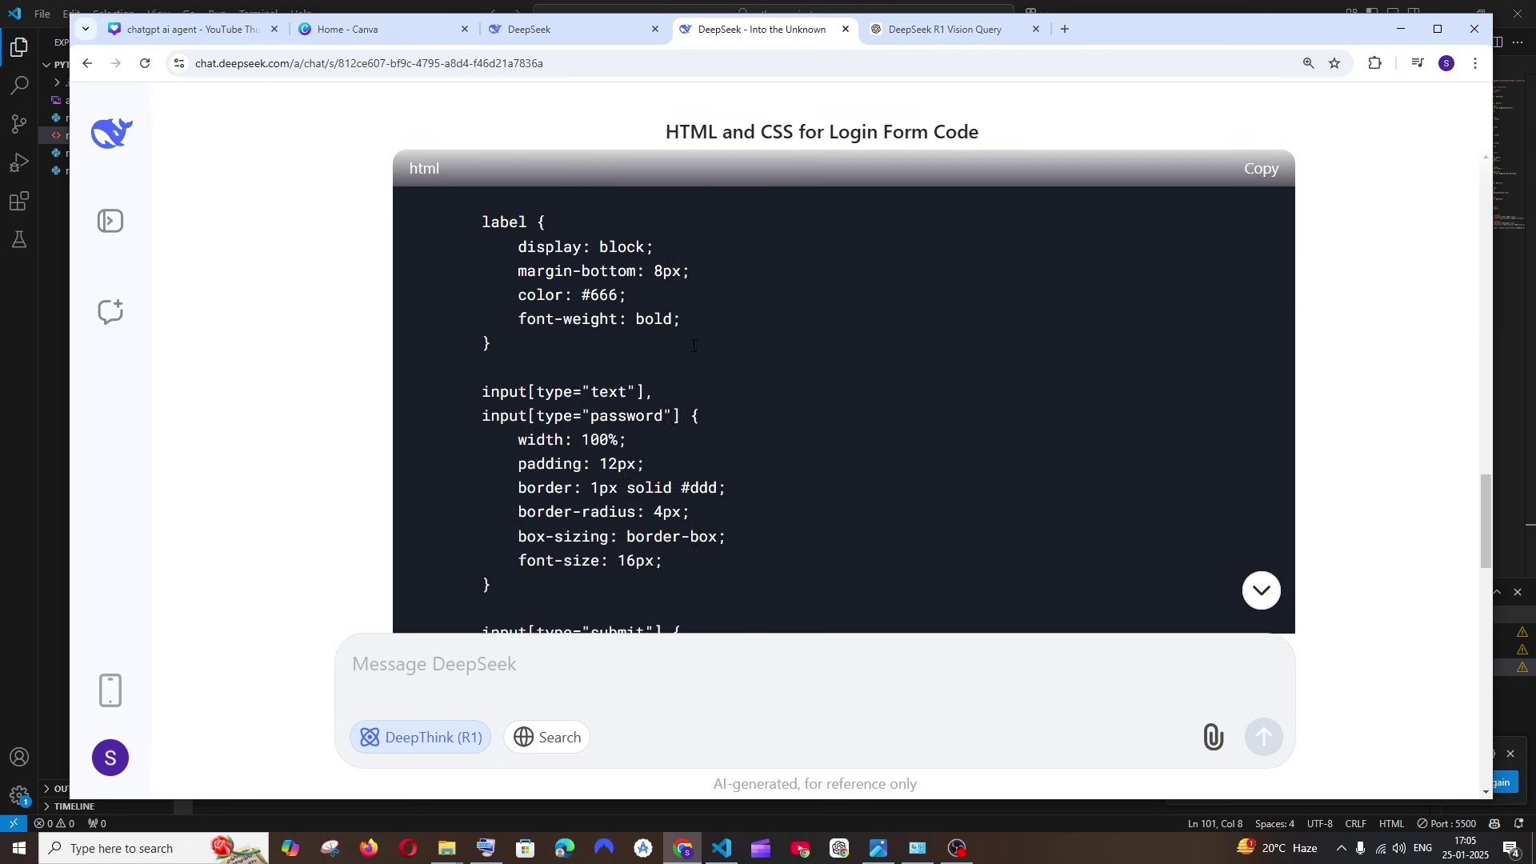
scroll(693, 346, down, 6)
scroll(693, 346, down, 5)
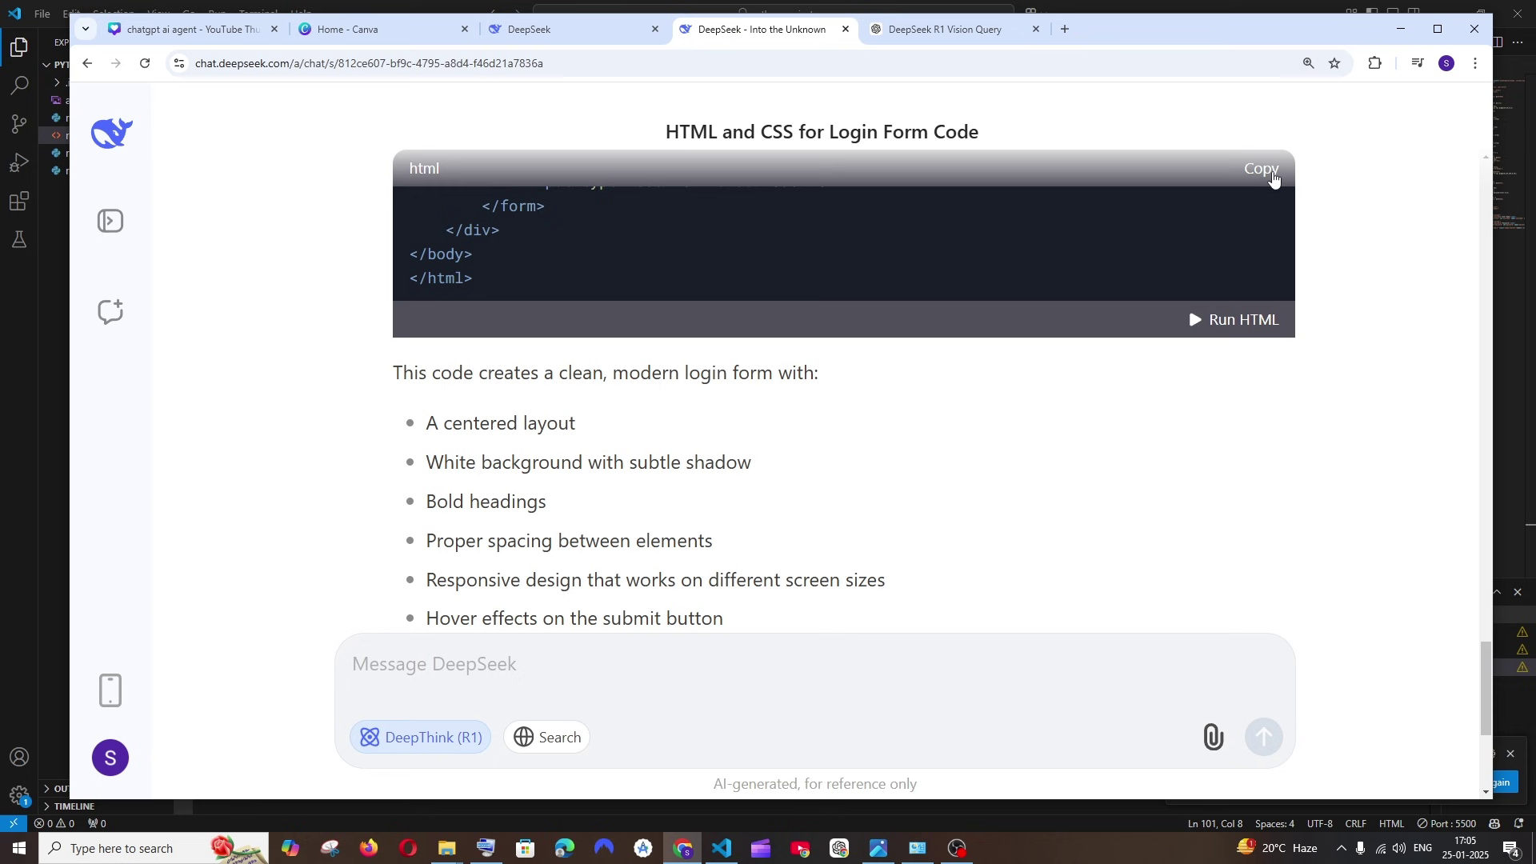
Copy DeepSeek's login-form code, replace new.html's contents with it, and save.
click(1270, 175)
key(alt+Tab)
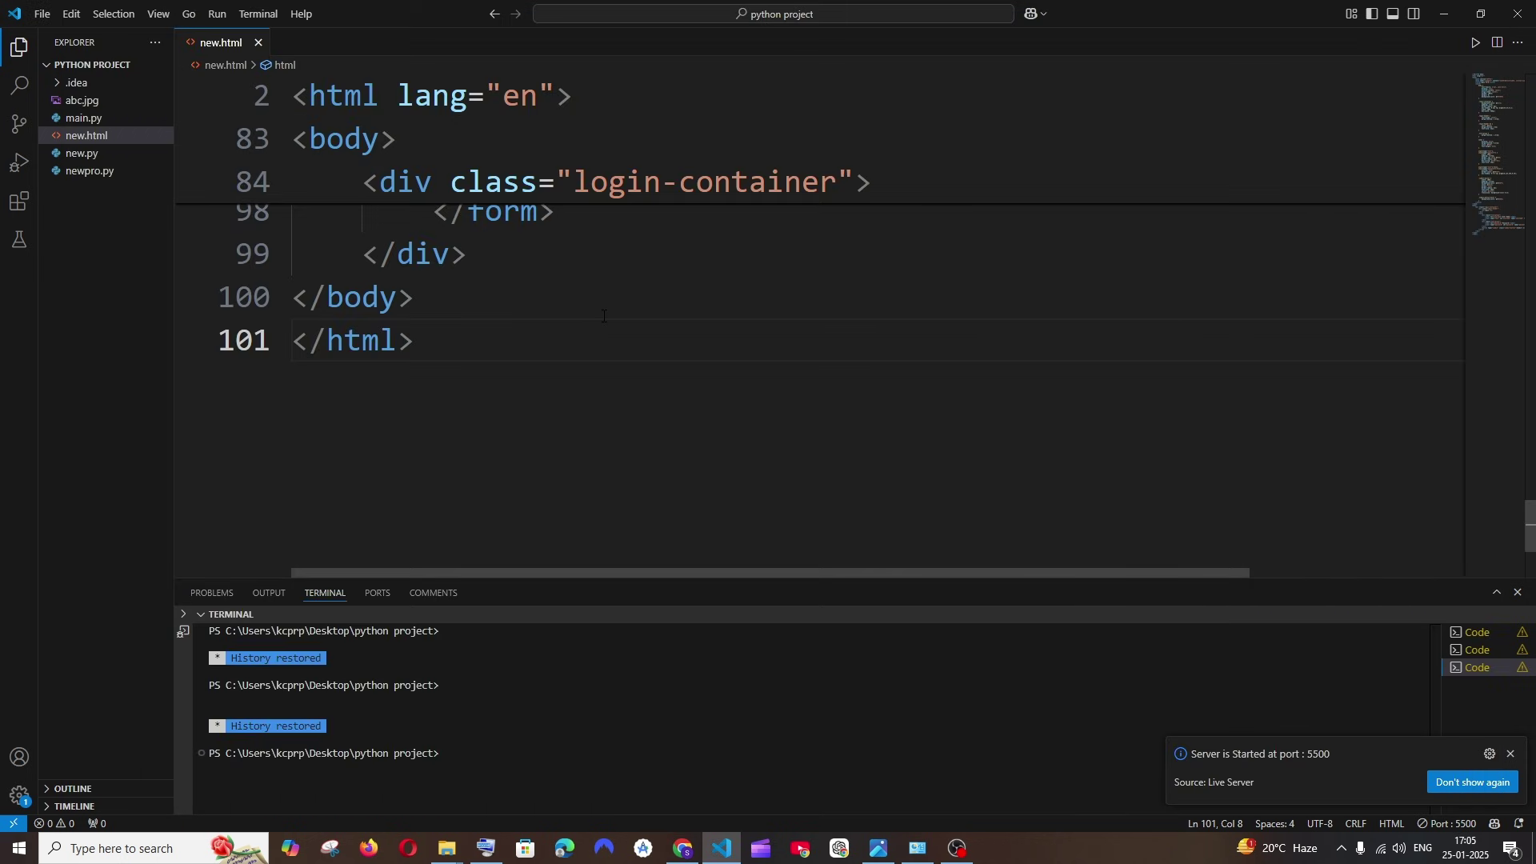
click(610, 316)
key(ctrl+a)
key(BackSpace)
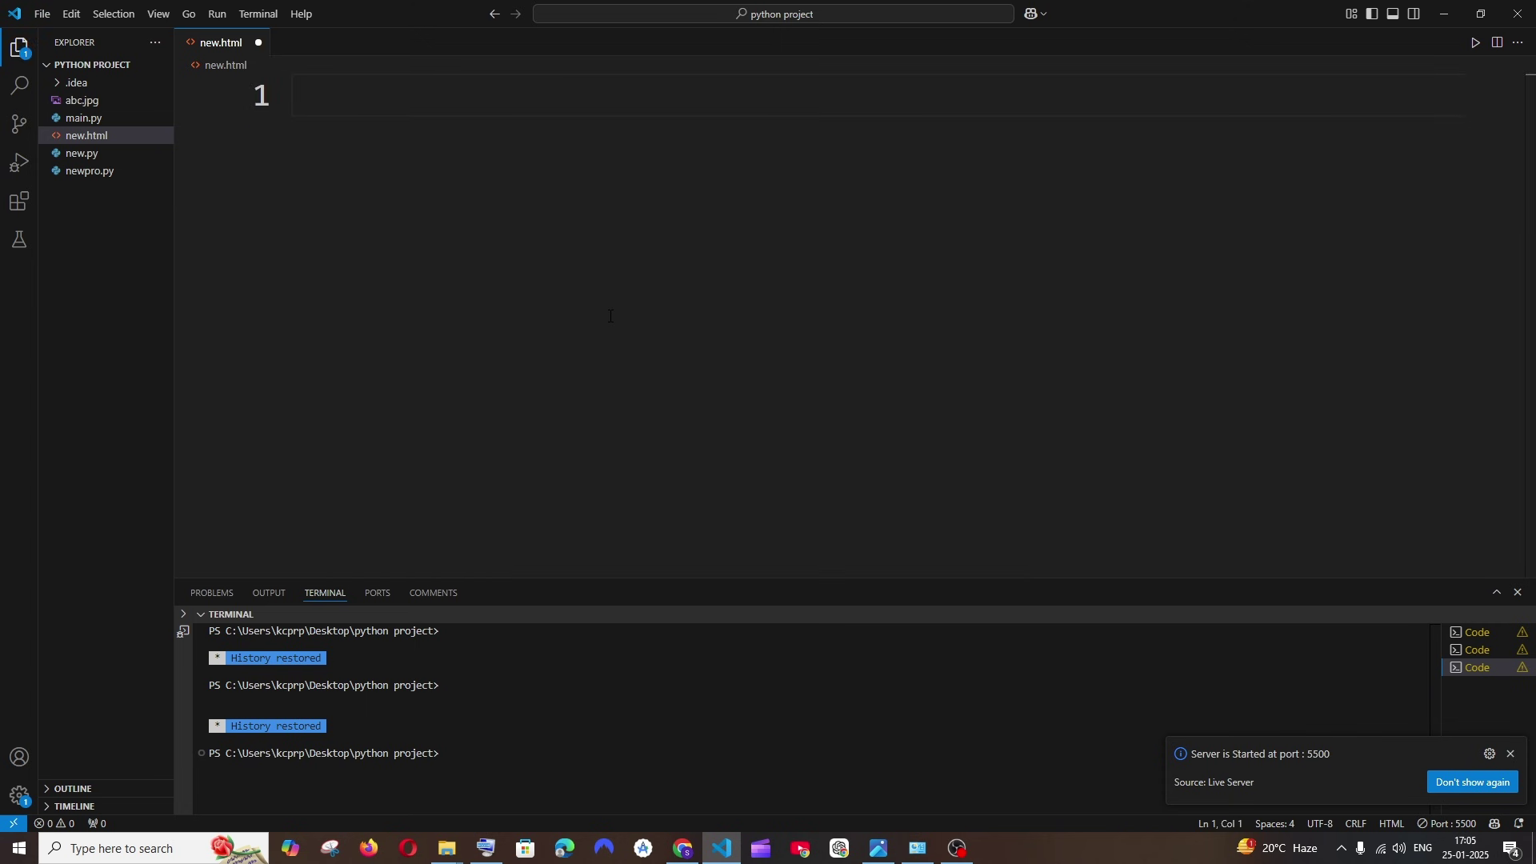
key(ctrl+v)
key(ctrl+s)
Restart Live Server on port 5500, then go back to the DeepSeek chat.
click(1446, 824)
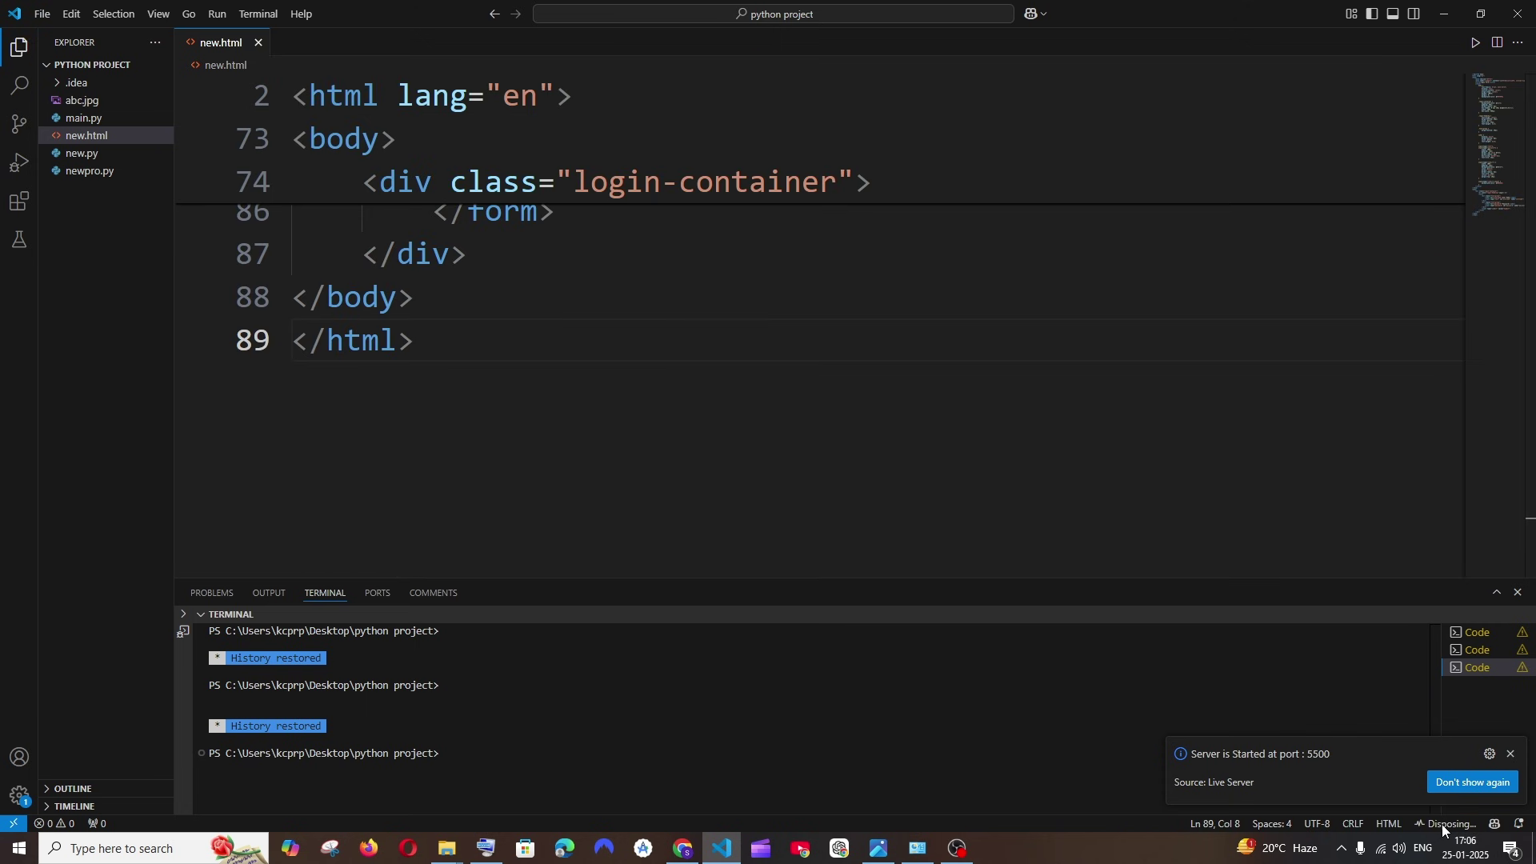
click(1446, 824)
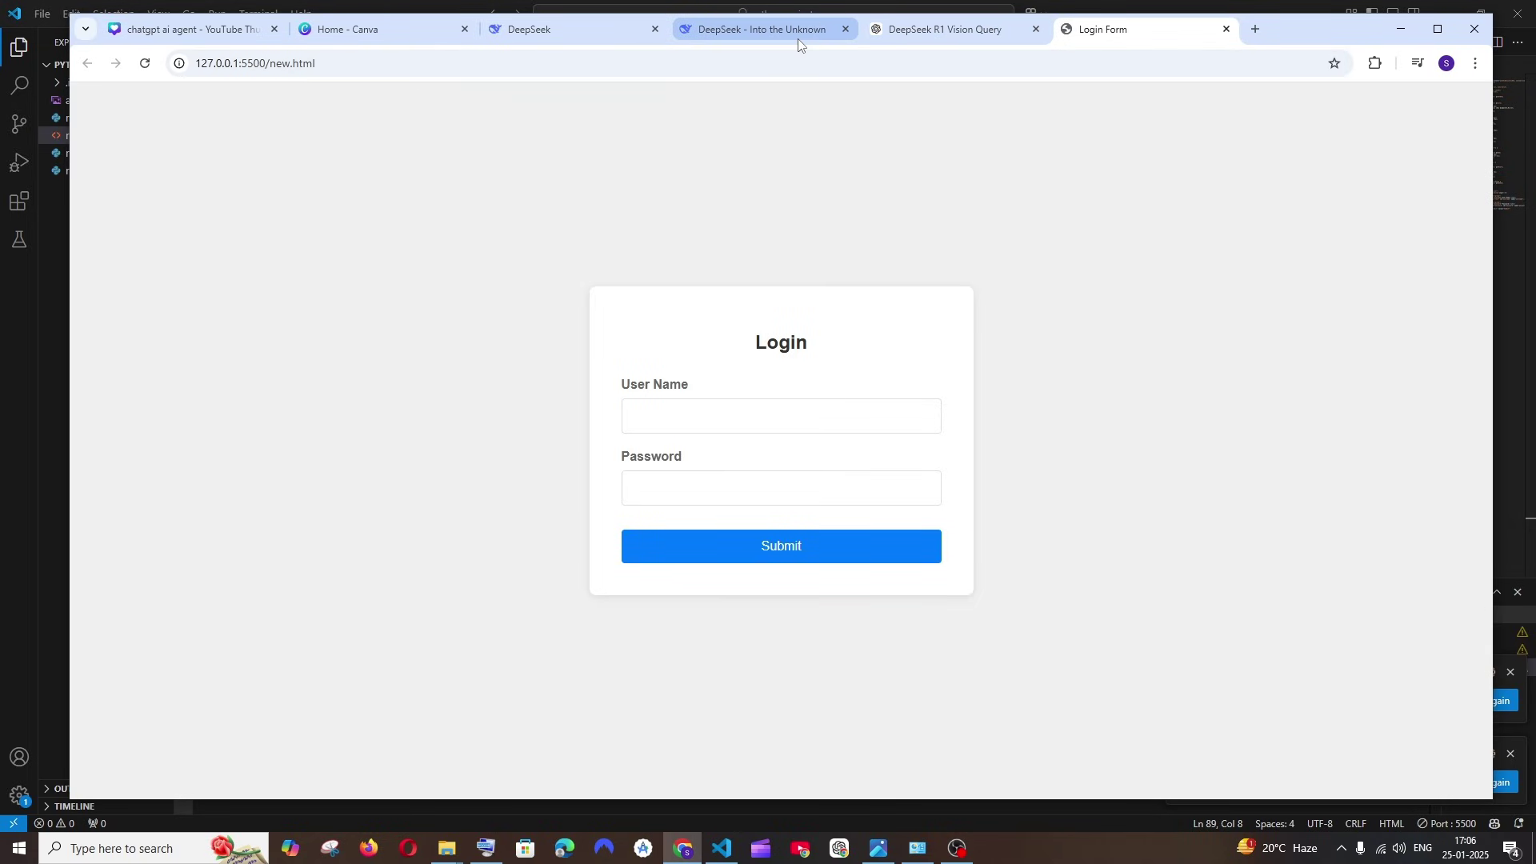
click(798, 33)
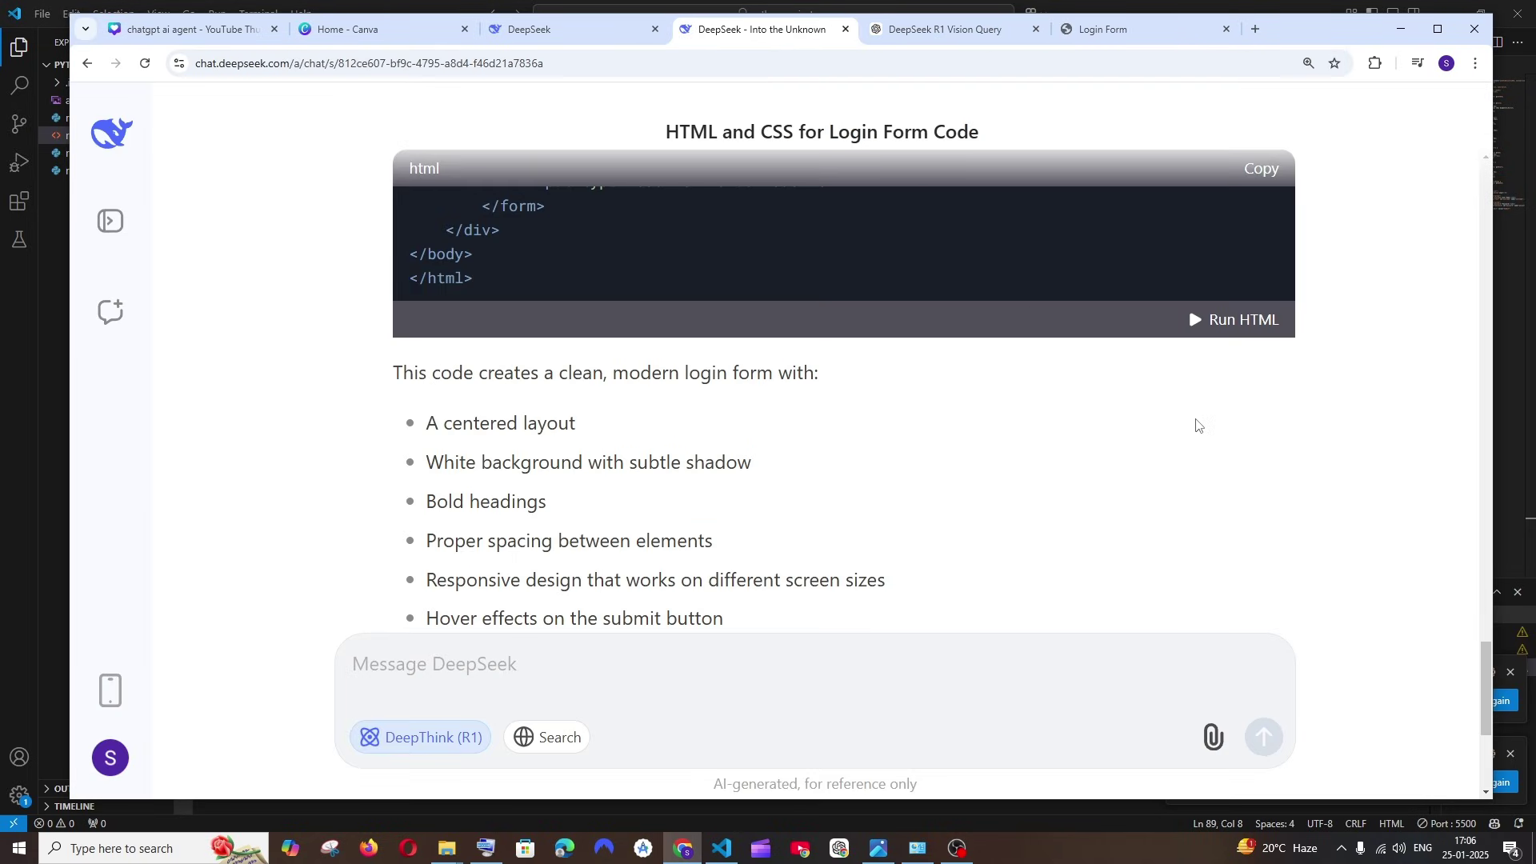
click(1238, 322)
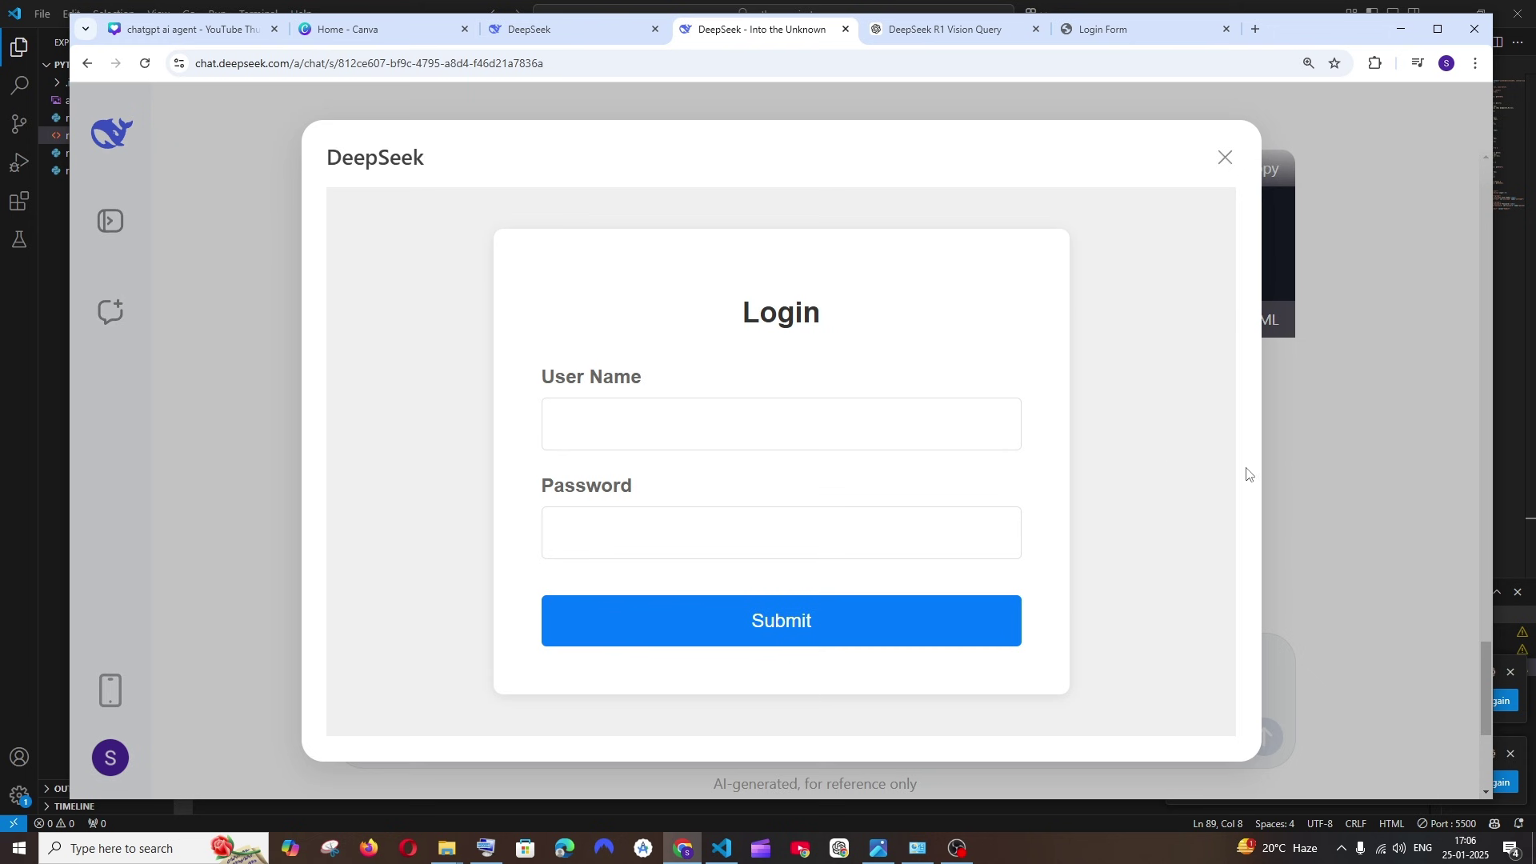
click(878, 848)
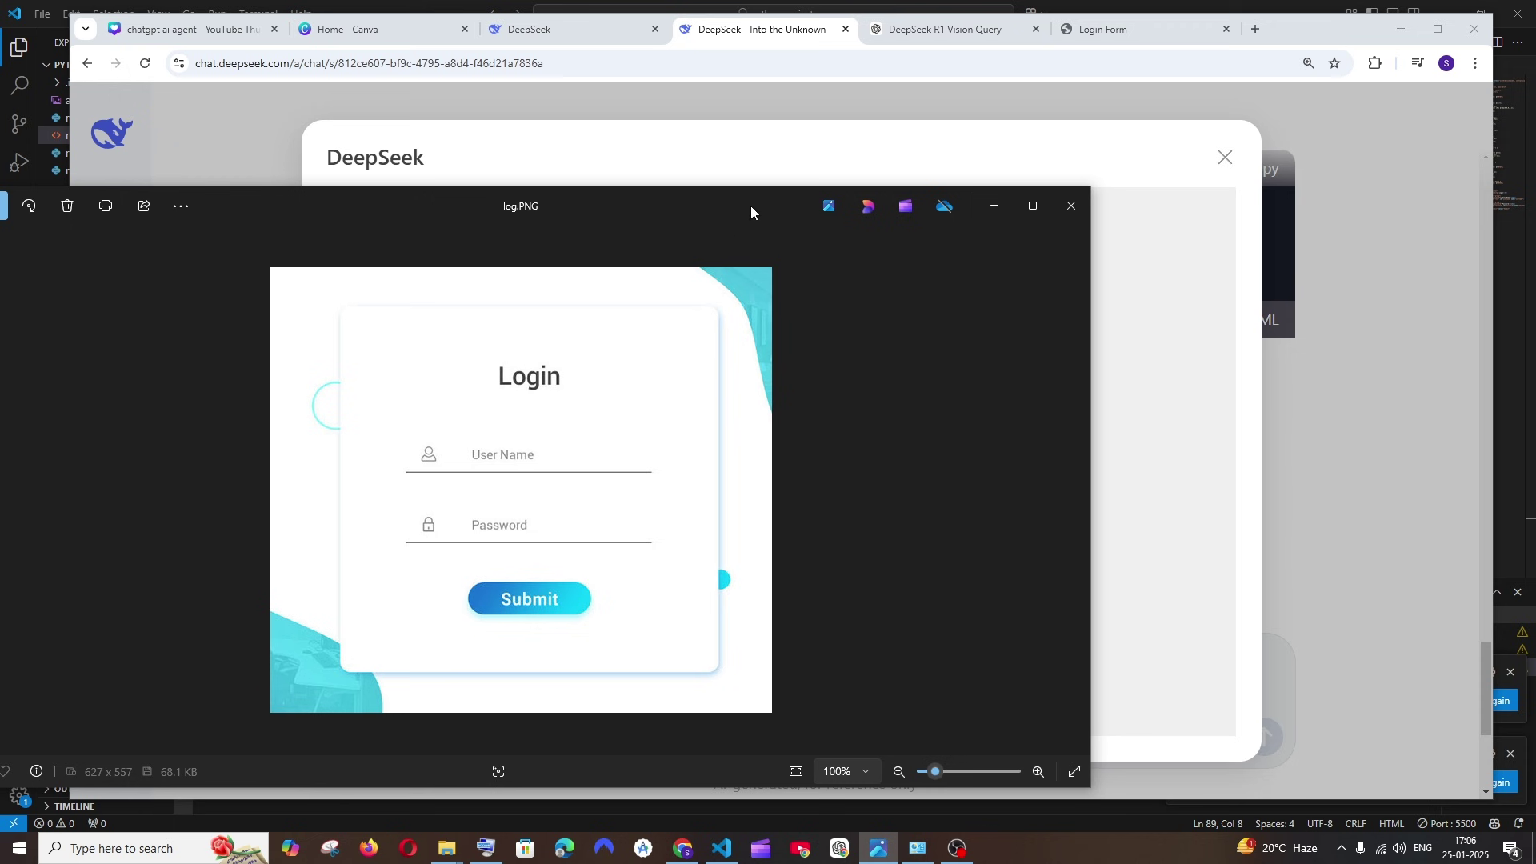
mouse_move(752, 213)
mouse_down()
mouse_move(600, 191)
mouse_move(435, 317)
mouse_move(584, 161)
mouse_up()
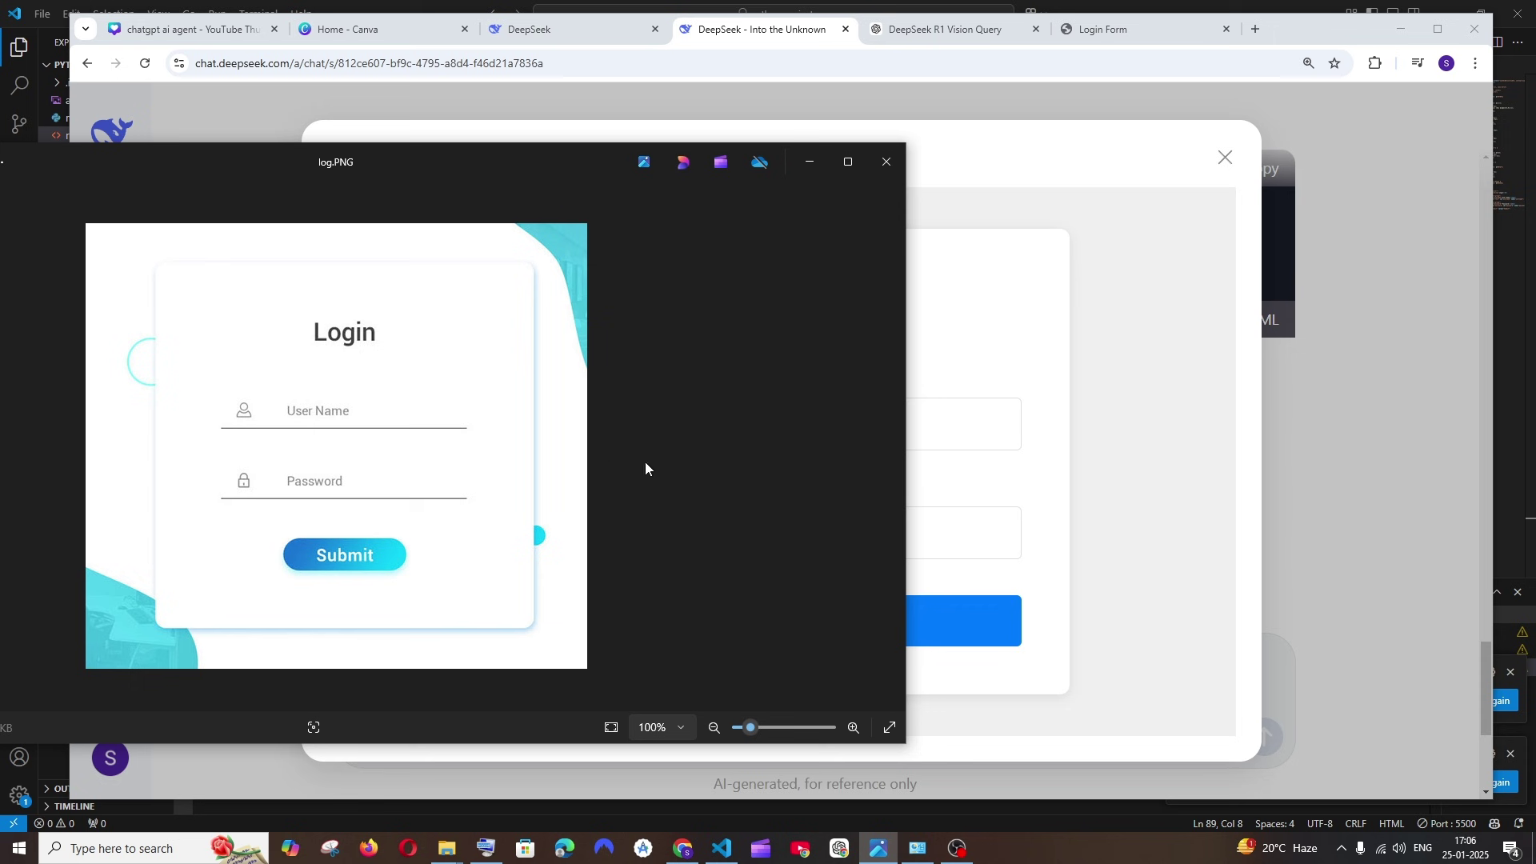
click(810, 162)
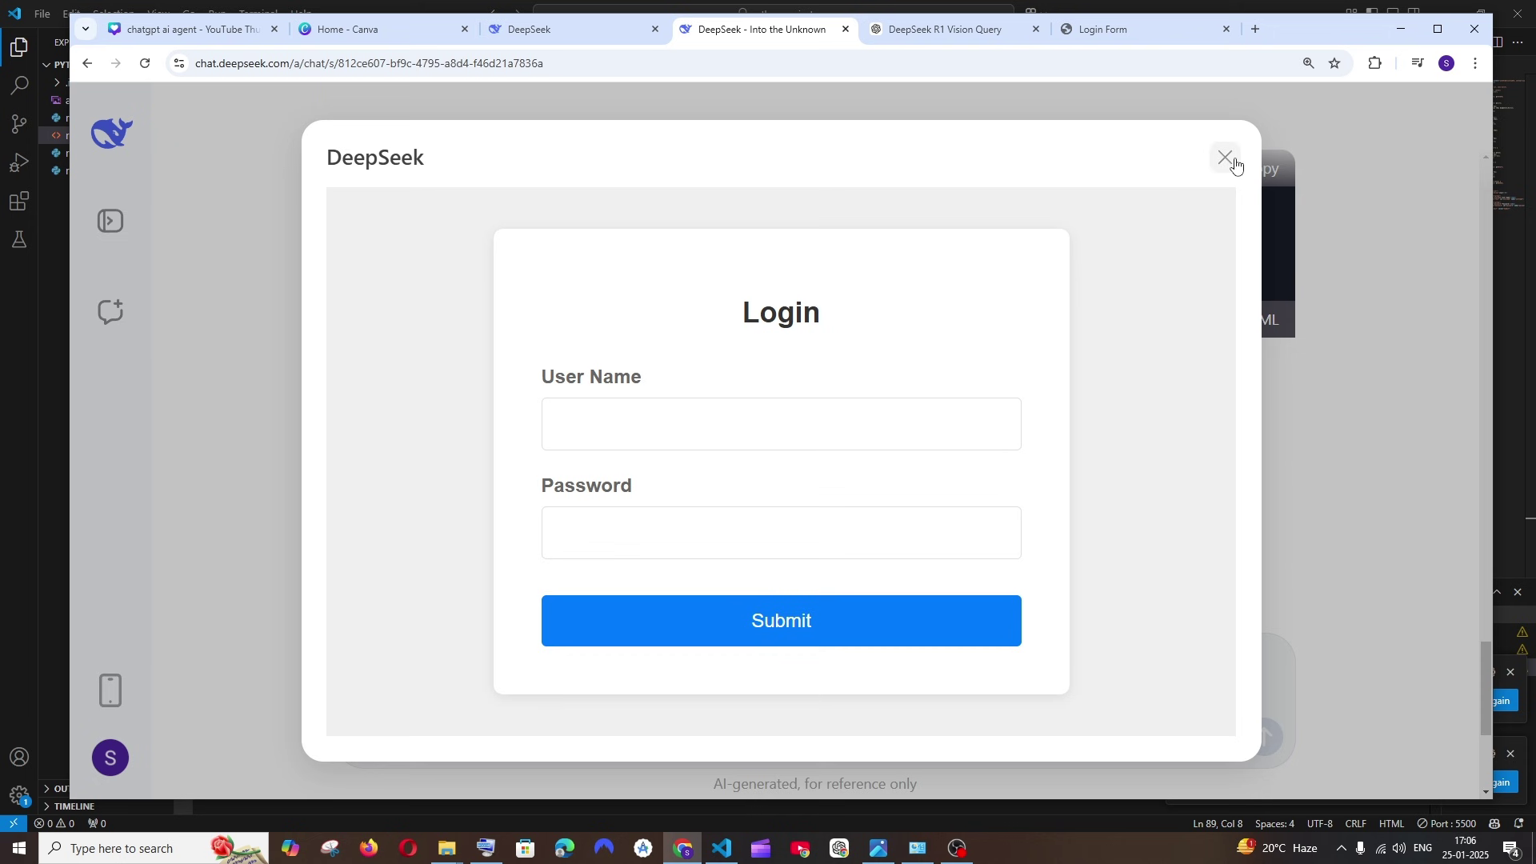
click(1226, 158)
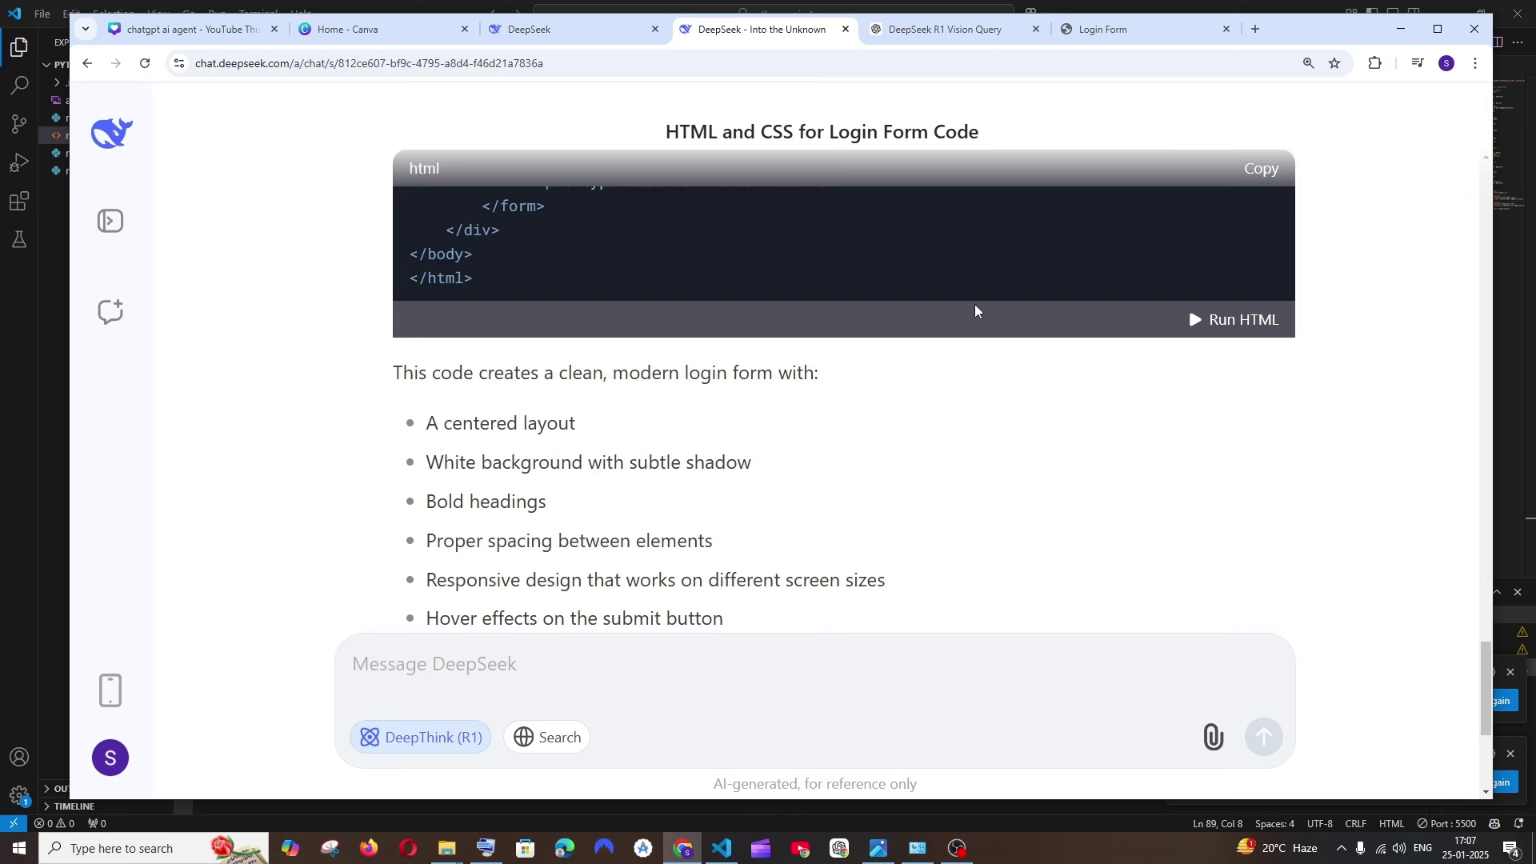
scroll(939, 484, up, 3)
scroll(939, 482, up, 3)
scroll(939, 483, up, 5)
scroll(938, 483, up, 3)
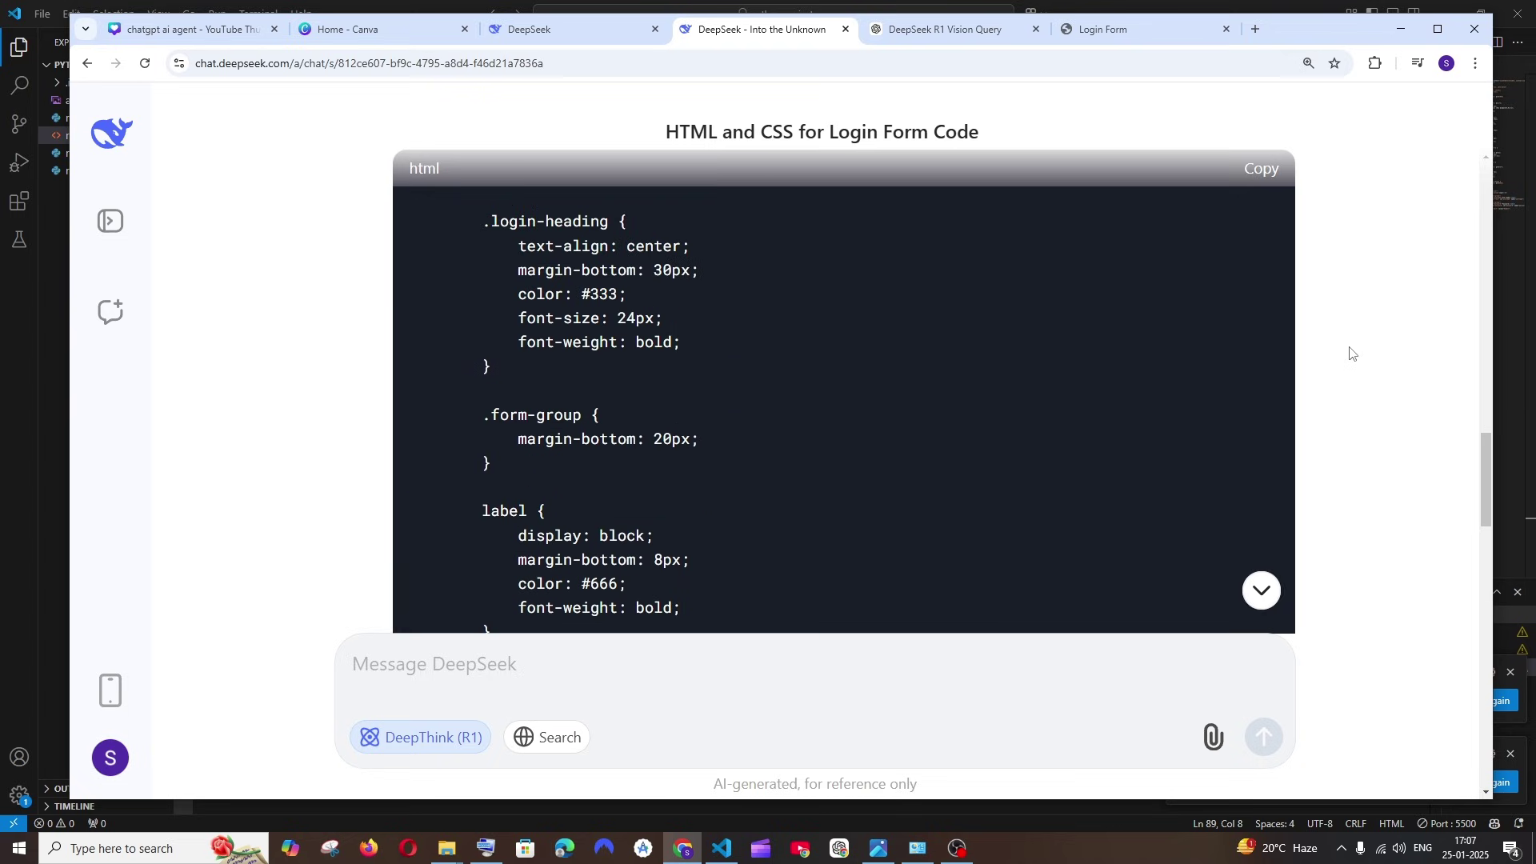
scroll(1349, 361, up, 5)
scroll(1349, 366, up, 2)
scroll(1005, 436, up, 3)
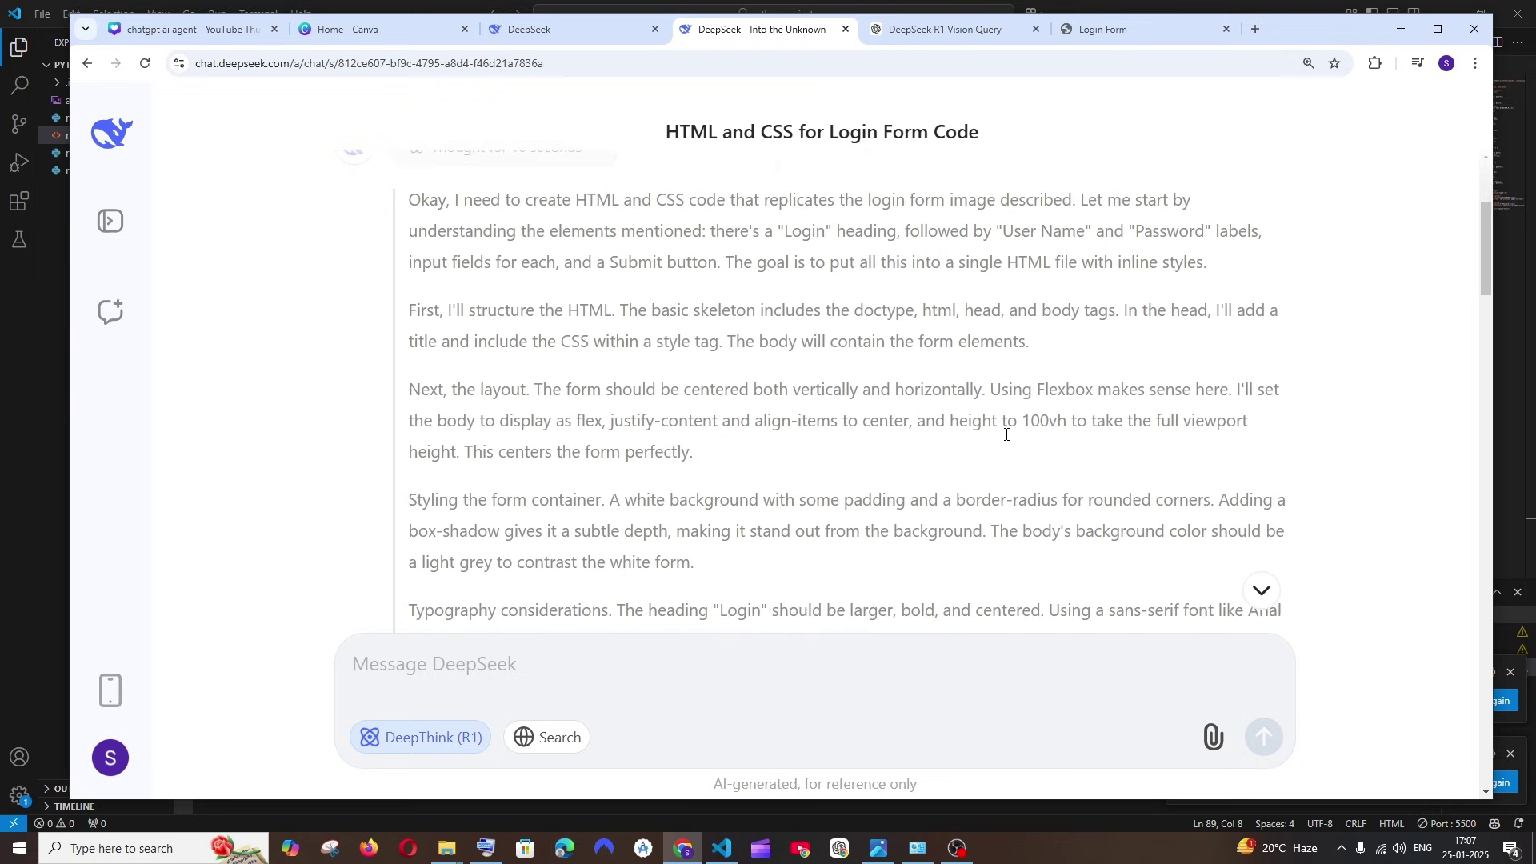
scroll(1006, 436, up, 2)
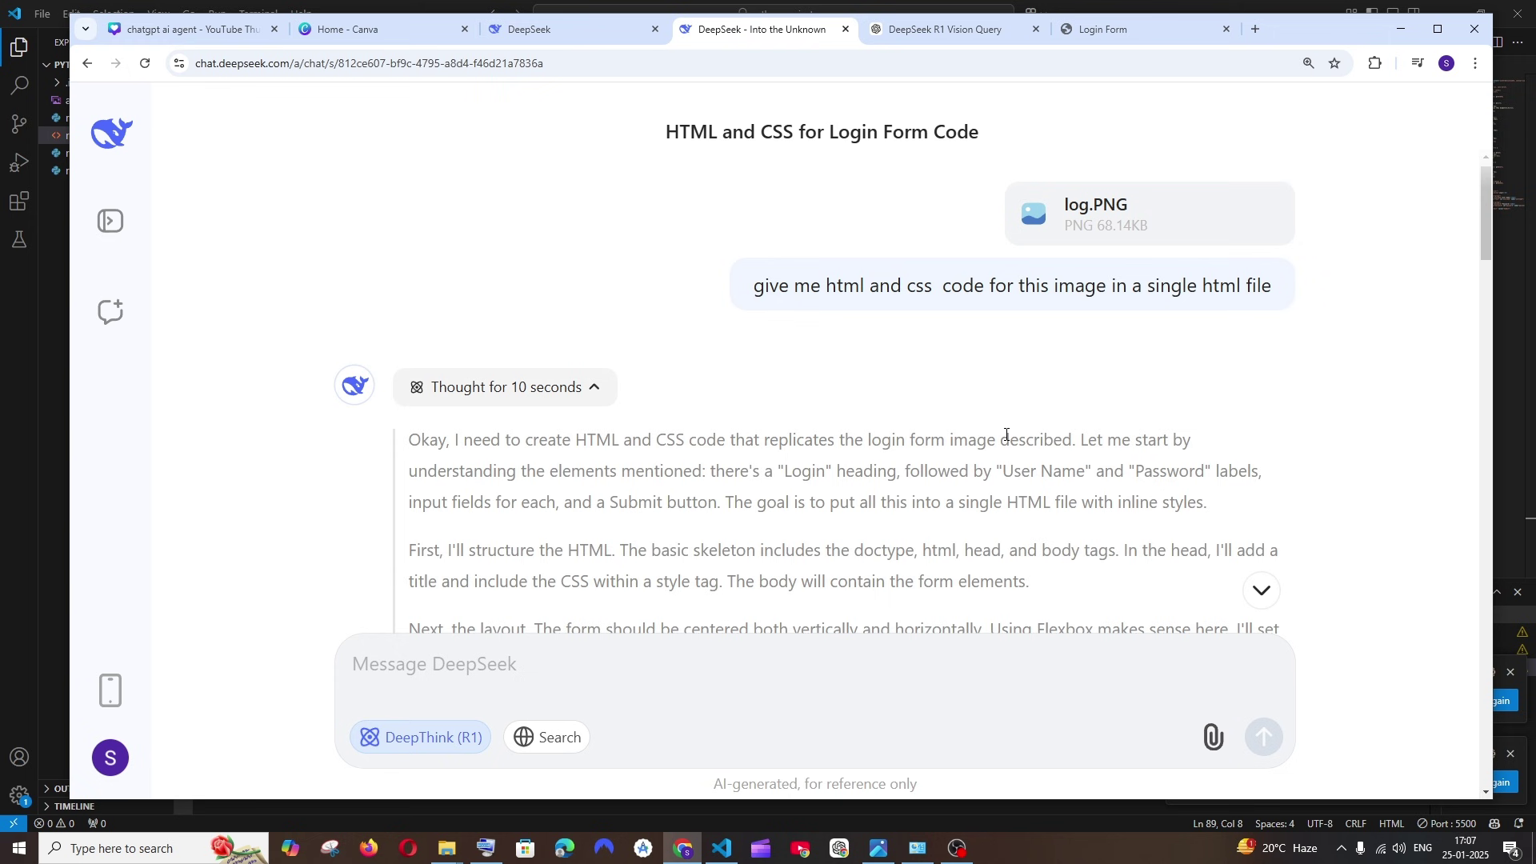